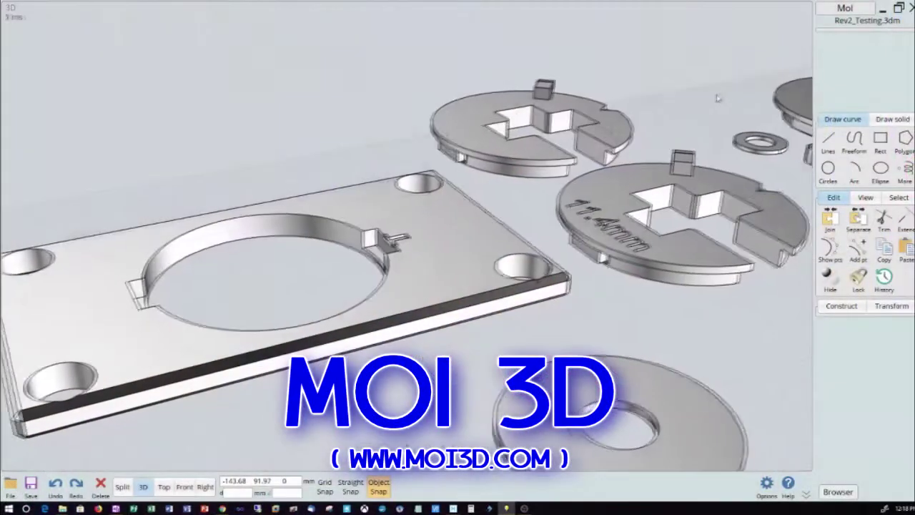
Step: Orbit and zoom to a low, flatter angle close to the mounting plate and keyed discs
{"action": "middle_click_drag", "start_coordinate": [623, 107], "coordinate": [390, 168]}
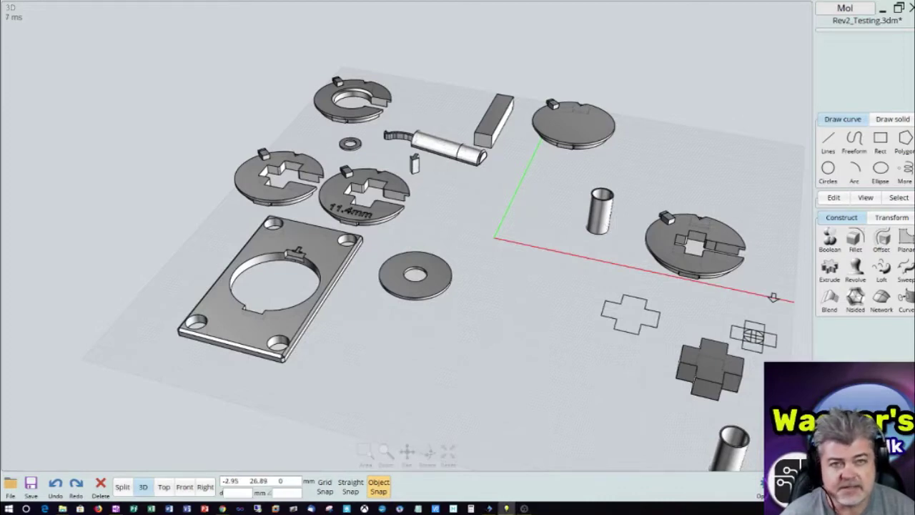
{"action": "right_click_drag", "start_coordinate": [773, 296], "coordinate": [781, 320]}
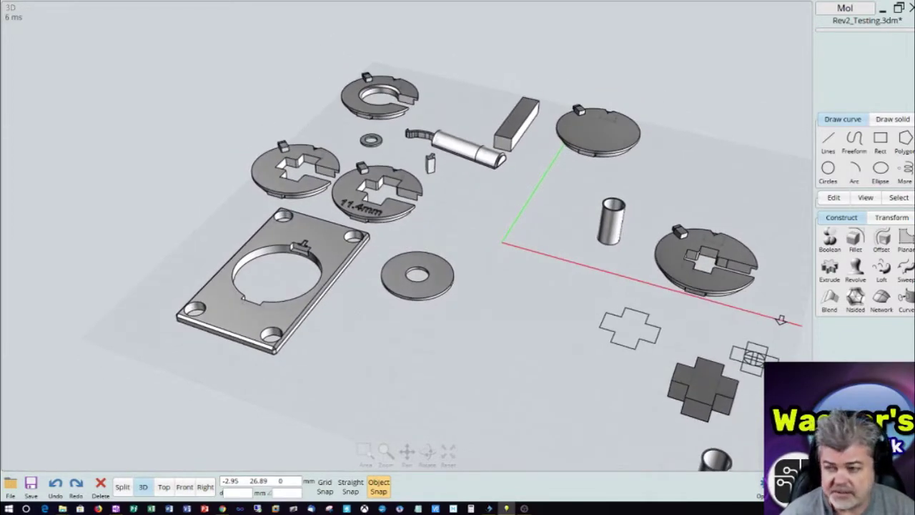
{"action": "right_click_drag", "start_coordinate": [781, 319], "coordinate": [522, 120]}
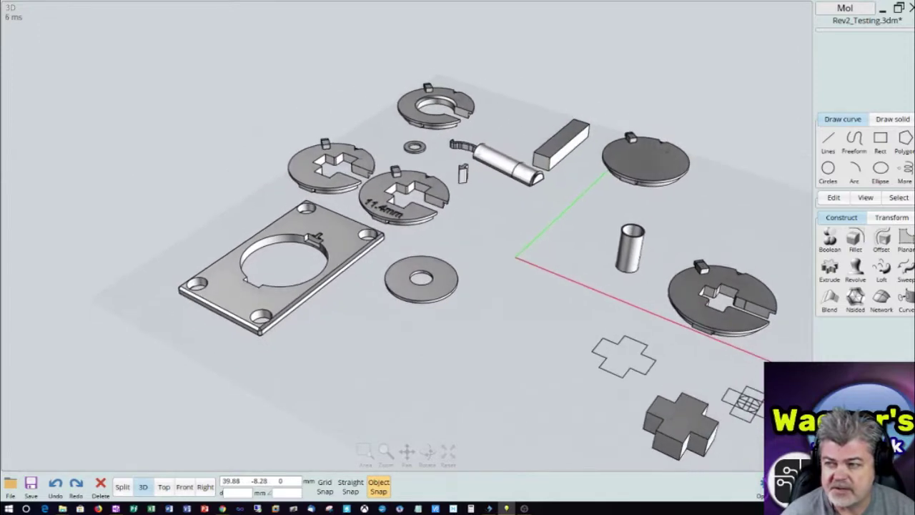
{"action": "scroll", "coordinate": [469, 208], "scroll_direction": "up", "scroll_amount": 3}
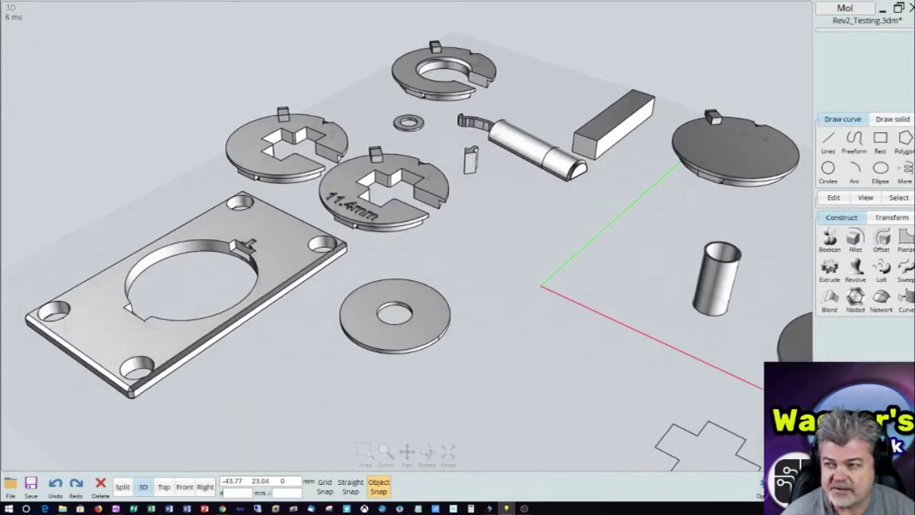
{"action": "right_click_drag", "start_coordinate": [469, 209], "coordinate": [447, 214]}
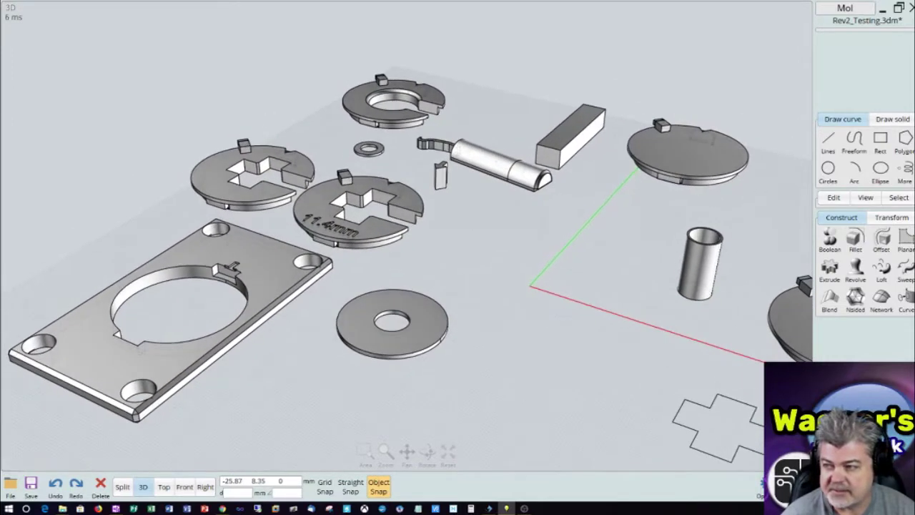
{"action": "middle_click_drag", "start_coordinate": [447, 214], "coordinate": [497, 178]}
Step: Select the rectangular mounting plate, then clear the selection
{"action": "left_click", "coordinate": [136, 325]}
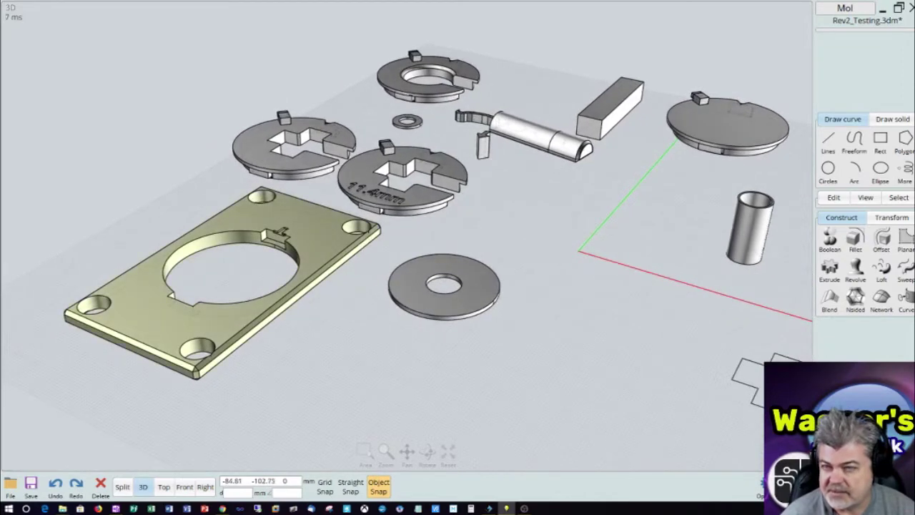
{"action": "scroll", "coordinate": [186, 322], "scroll_direction": "up", "scroll_amount": 5}
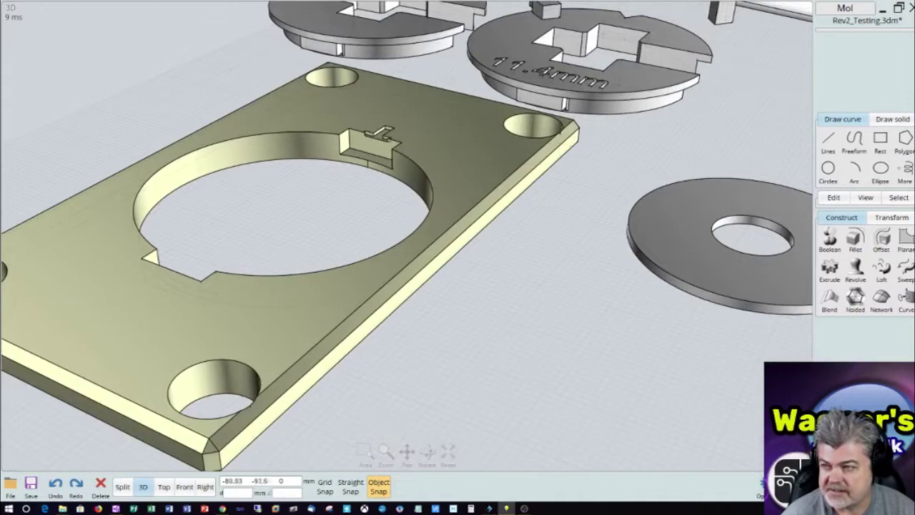
{"action": "scroll", "coordinate": [386, 251], "scroll_direction": "down", "scroll_amount": 2}
{"action": "scroll", "coordinate": [386, 250], "scroll_direction": "down", "scroll_amount": 1}
{"action": "key", "text": "Escape"}
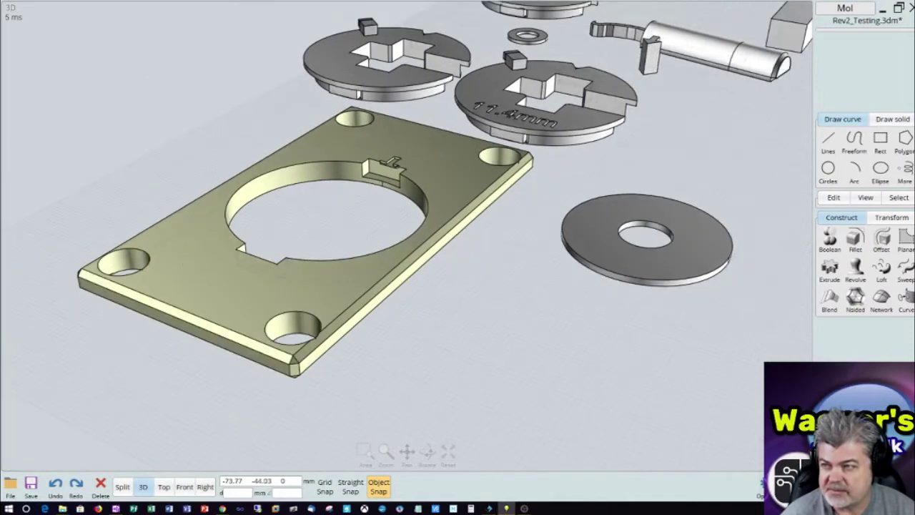
Step: Select the plain keyed disc to read its size, 49.16 x 49.42 x 8.68 mm
{"action": "right_click_drag", "start_coordinate": [429, 286], "coordinate": [407, 185]}
{"action": "left_click", "coordinate": [407, 182]}
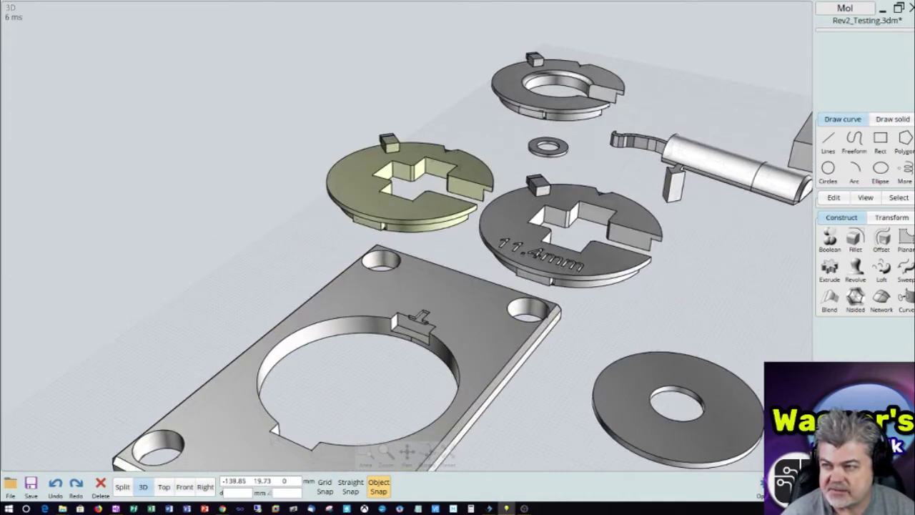
{"action": "key", "text": "Escape"}
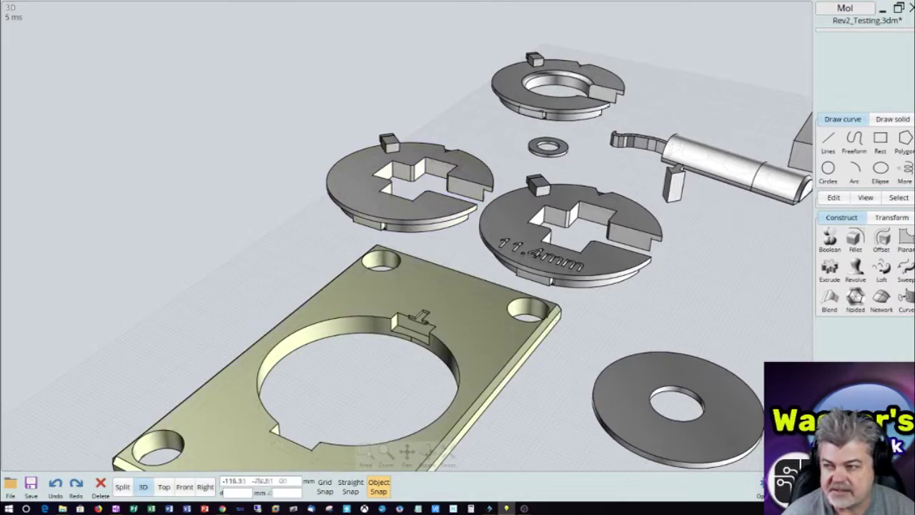
{"action": "scroll", "coordinate": [379, 206], "scroll_direction": "up", "scroll_amount": 4}
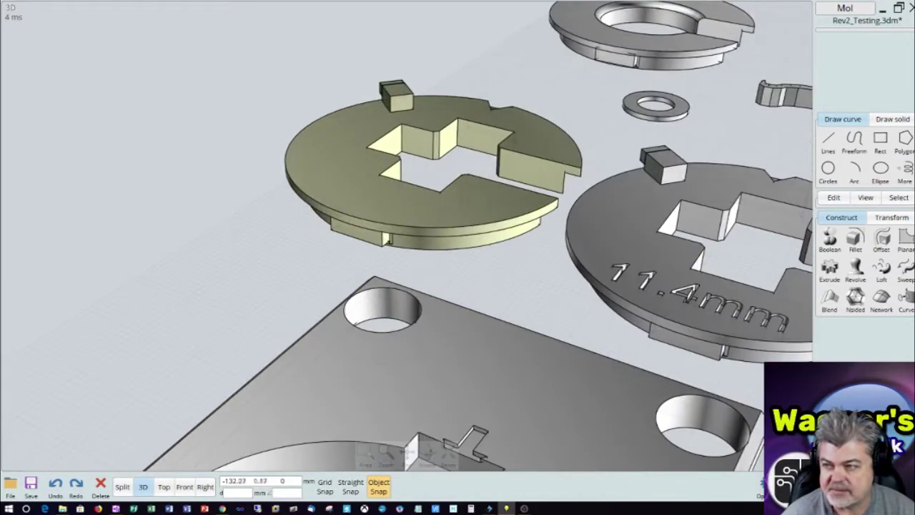
{"action": "left_click", "coordinate": [386, 200]}
{"action": "middle_click_drag", "start_coordinate": [422, 343], "coordinate": [439, 379]}
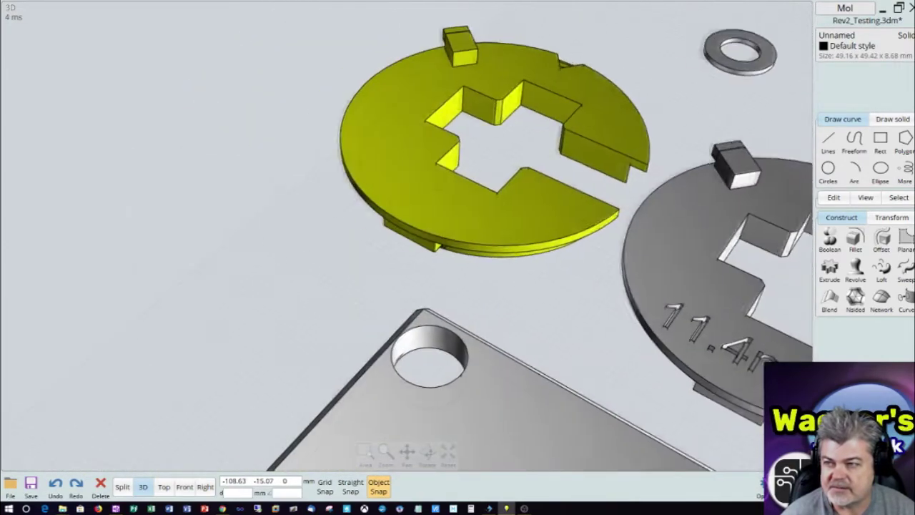
{"action": "middle_click_drag", "start_coordinate": [429, 250], "coordinate": [259, 236]}
Step: Select the small washer's outer edge to show Closed edge, Radius 6.5 mm
{"action": "key", "text": "Escape"}
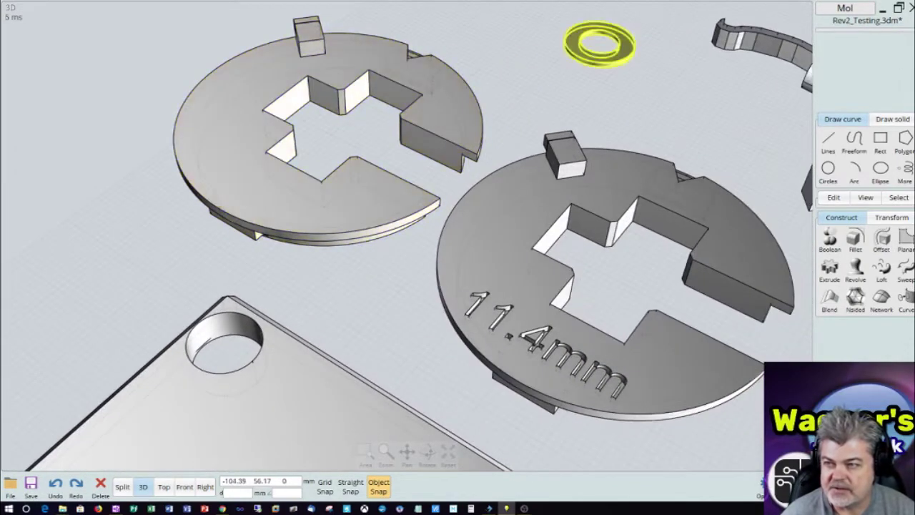
{"action": "left_click", "coordinate": [599, 43]}
{"action": "middle_click_drag", "start_coordinate": [457, 250], "coordinate": [225, 257]}
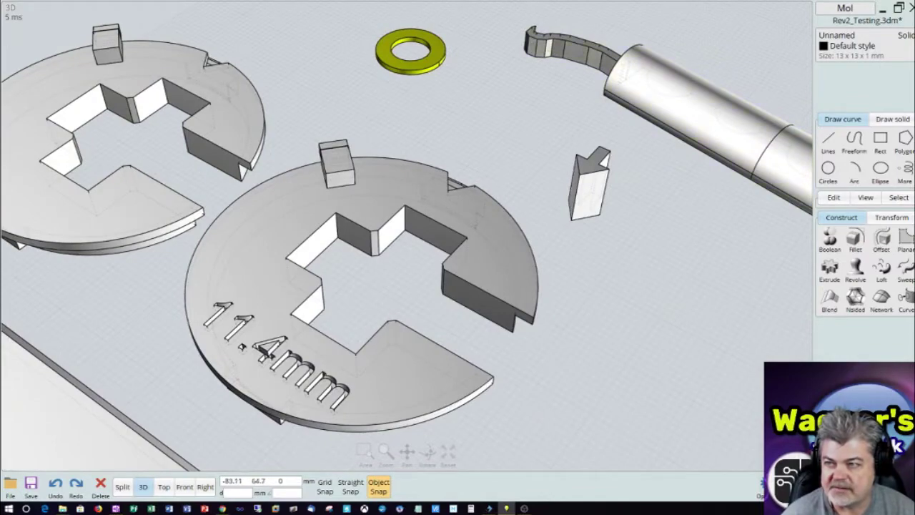
{"action": "left_click", "coordinate": [376, 51]}
{"action": "scroll", "coordinate": [484, 92], "scroll_direction": "down", "scroll_amount": 5}
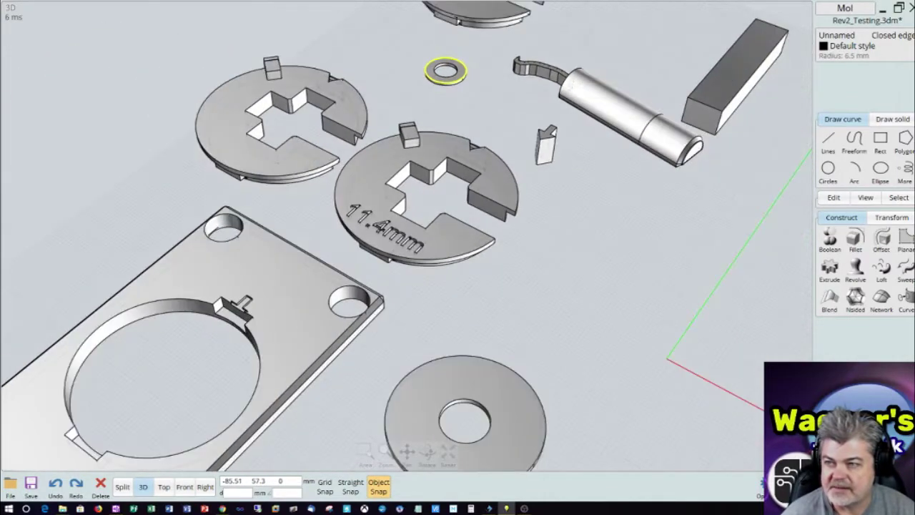
{"action": "scroll", "coordinate": [472, 85], "scroll_direction": "up", "scroll_amount": 5}
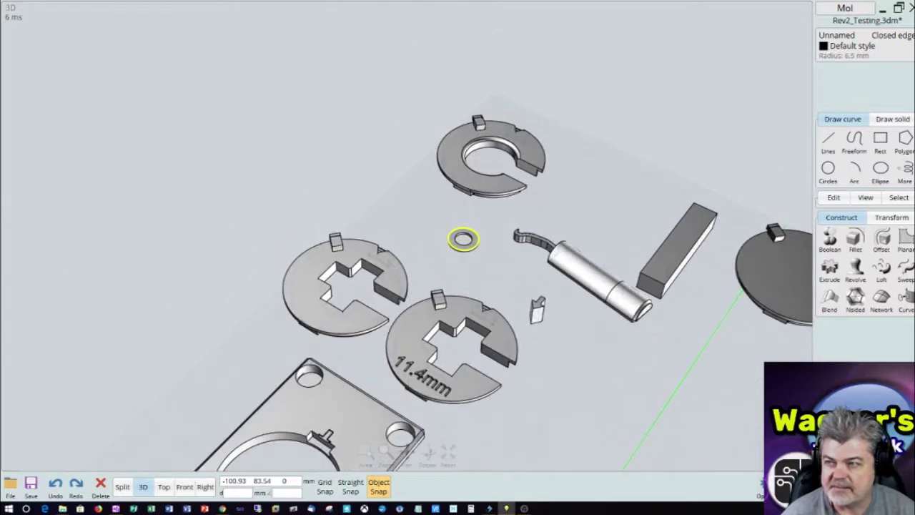
{"action": "middle_click_drag", "start_coordinate": [472, 72], "coordinate": [465, 128]}
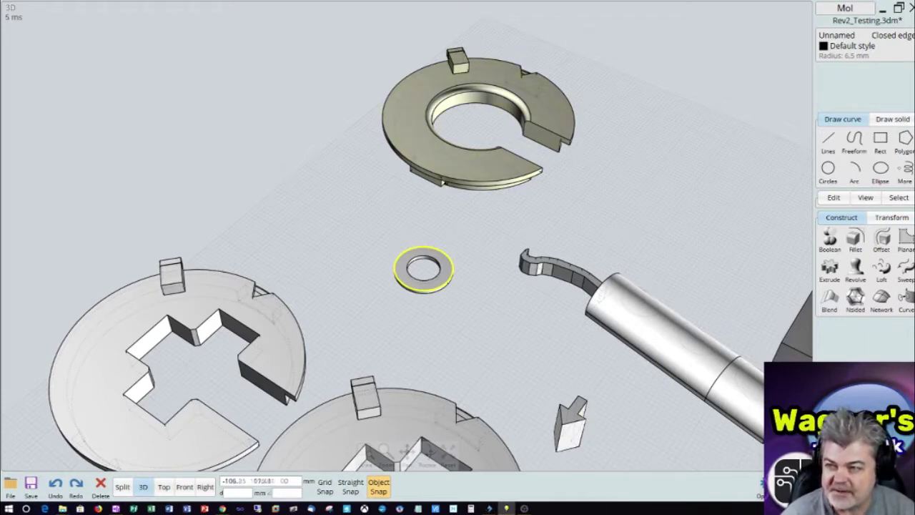
{"action": "scroll", "coordinate": [508, 143], "scroll_direction": "down", "scroll_amount": 3}
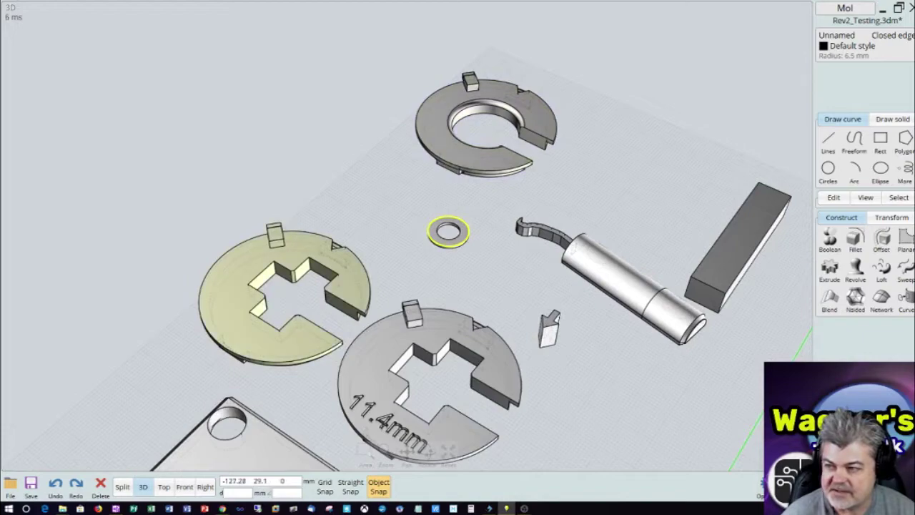
{"action": "middle_click_drag", "start_coordinate": [286, 293], "coordinate": [355, 225]}
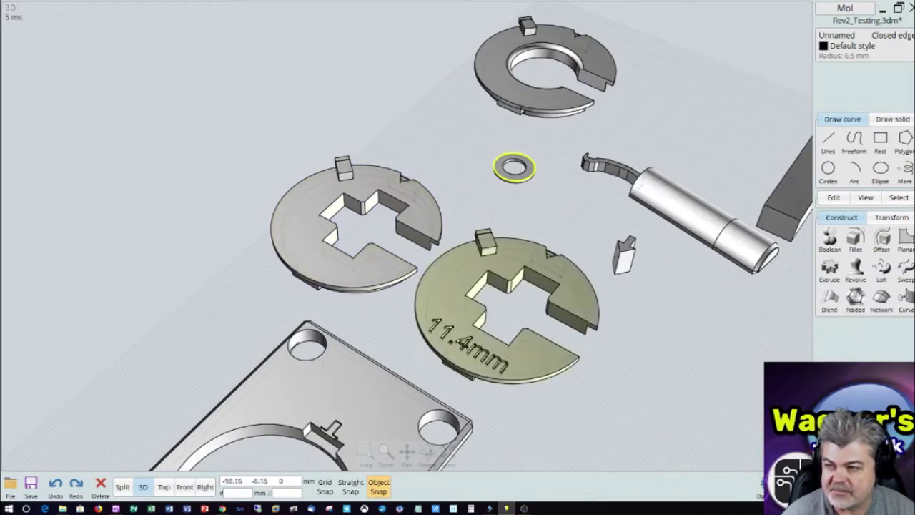
Step: Look around the plate, washer and cylinder, then start a new file with Ctrl+N
{"action": "scroll", "coordinate": [458, 143], "scroll_direction": "down", "scroll_amount": 3}
{"action": "scroll", "coordinate": [458, 143], "scroll_direction": "up", "scroll_amount": 5}
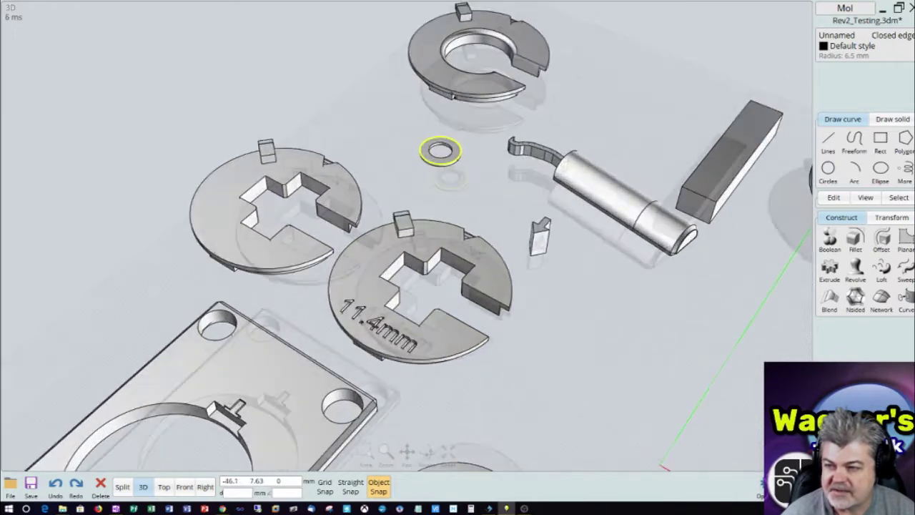
{"action": "middle_click_drag", "start_coordinate": [458, 286], "coordinate": [505, 154]}
{"action": "right_click_drag", "start_coordinate": [506, 154], "coordinate": [440, 207]}
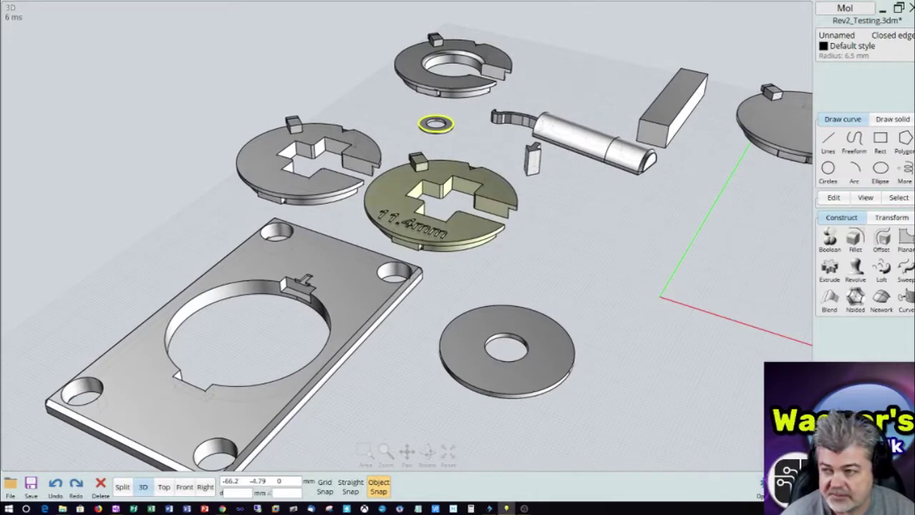
{"action": "right_click_drag", "start_coordinate": [440, 208], "coordinate": [451, 221]}
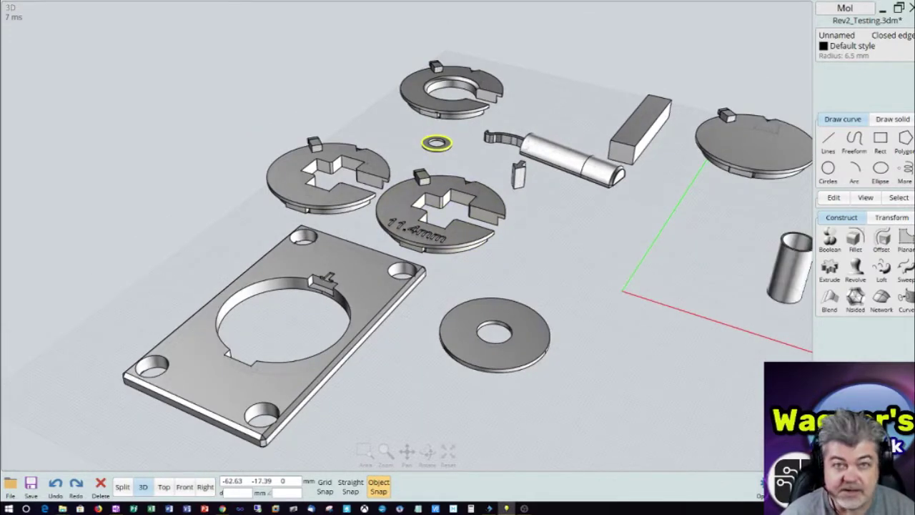
{"action": "right_click_drag", "start_coordinate": [437, 143], "coordinate": [438, 160]}
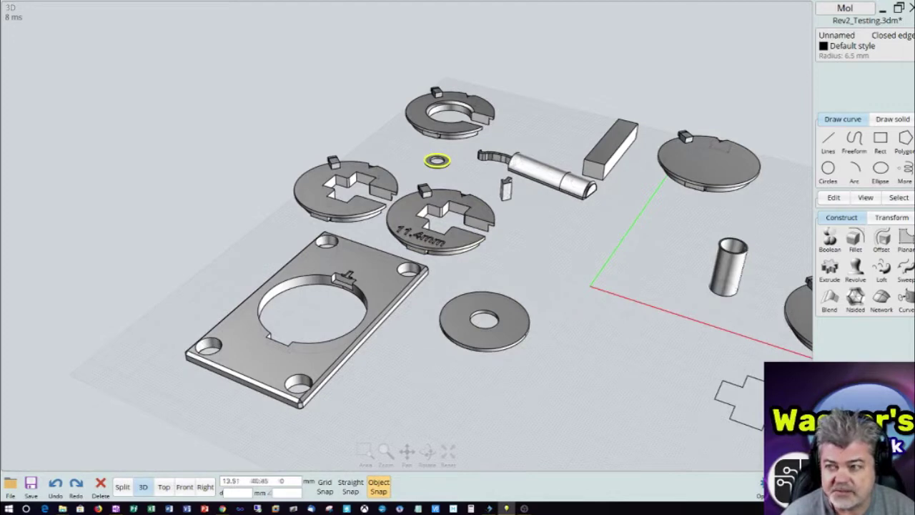
{"action": "right_click_drag", "start_coordinate": [437, 160], "coordinate": [470, 174]}
{"action": "scroll", "coordinate": [543, 214], "scroll_direction": "up", "scroll_amount": 2}
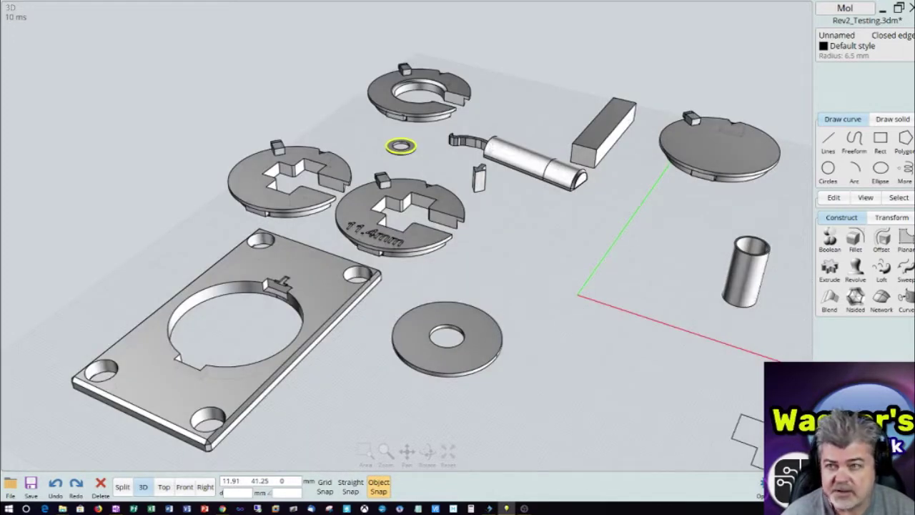
{"action": "key", "text": "ctrl+n"}
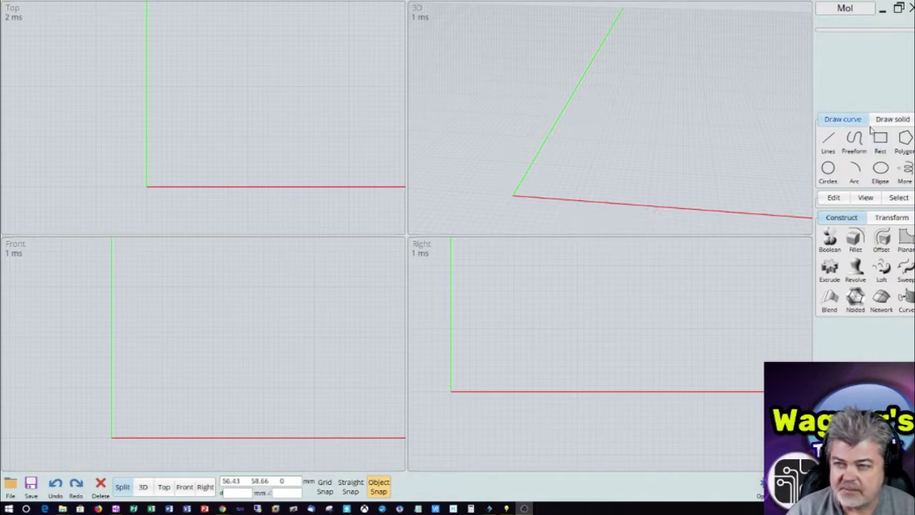
Step: Draw a rectangle of about 19 x 30 mm from the y axis to the x axis at the origin
{"action": "left_click", "coordinate": [881, 141]}
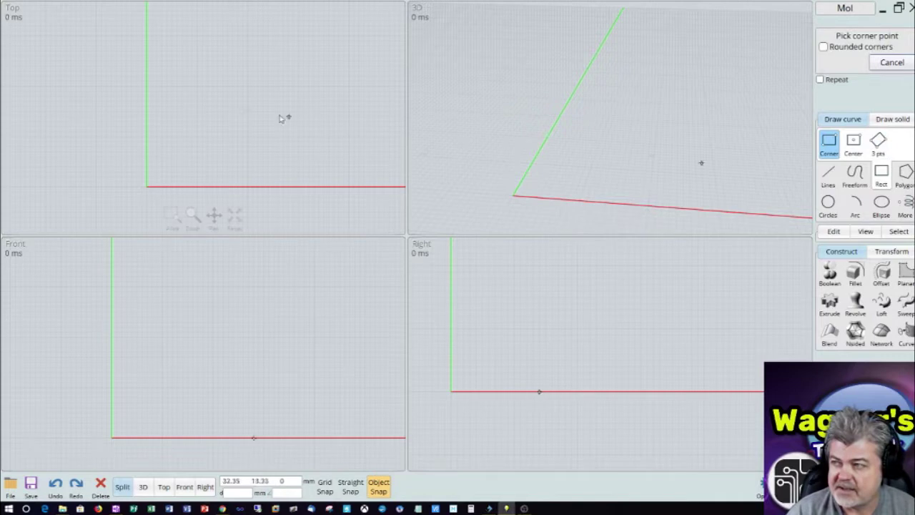
{"action": "left_click", "coordinate": [146, 36]}
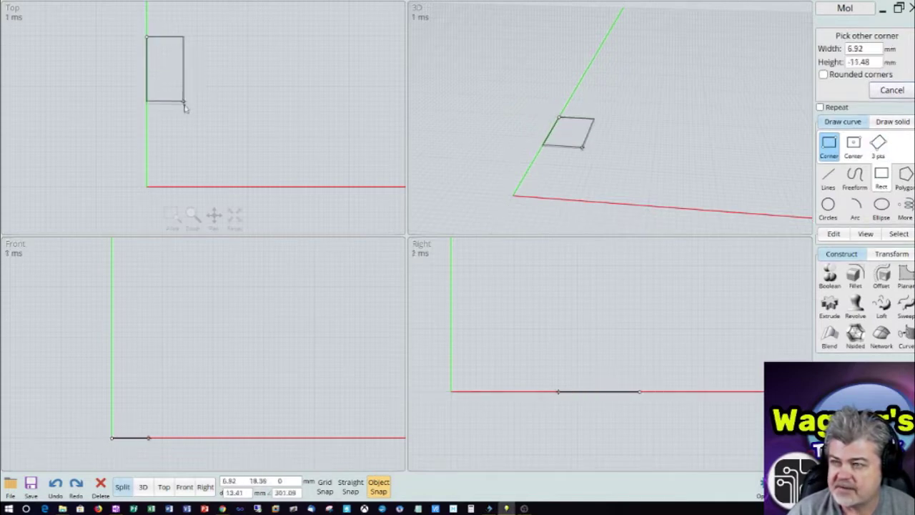
{"action": "left_click", "coordinate": [248, 188]}
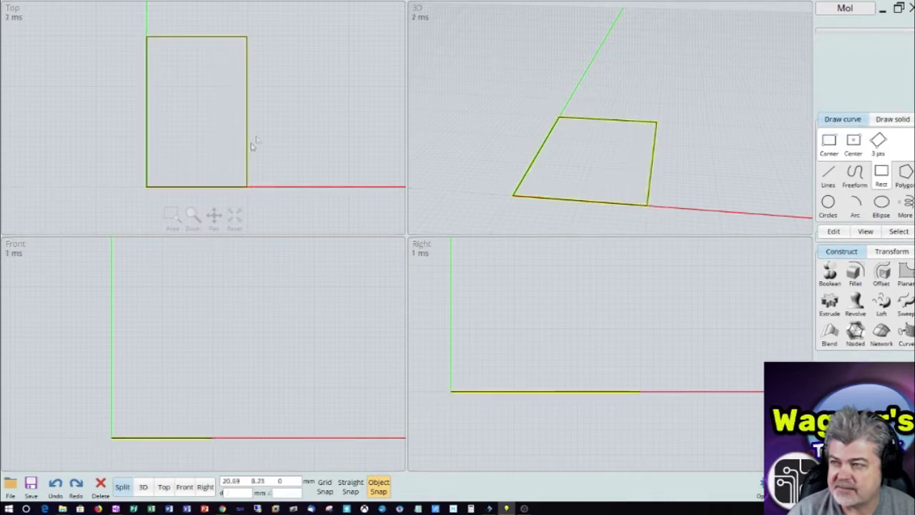
{"action": "right_click_drag", "start_coordinate": [705, 150], "coordinate": [660, 111]}
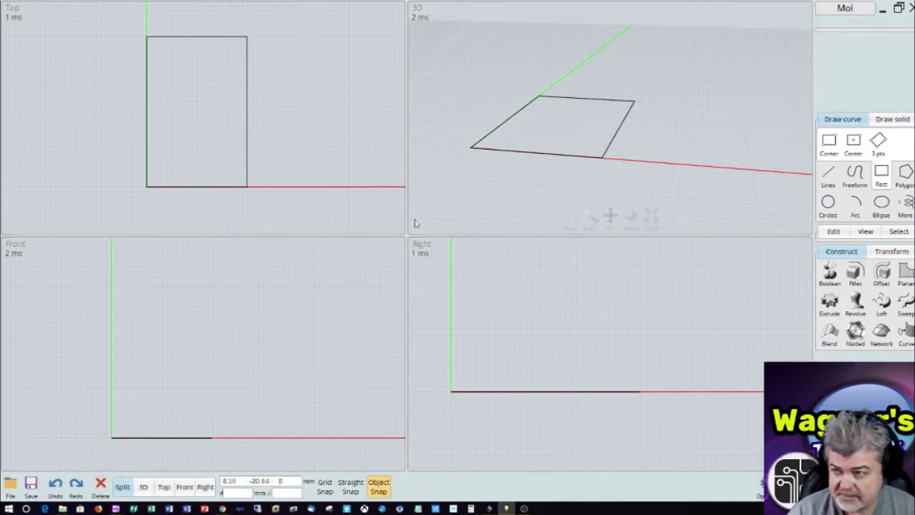
{"action": "left_click", "coordinate": [246, 95]}
{"action": "left_click", "coordinate": [258, 99]}
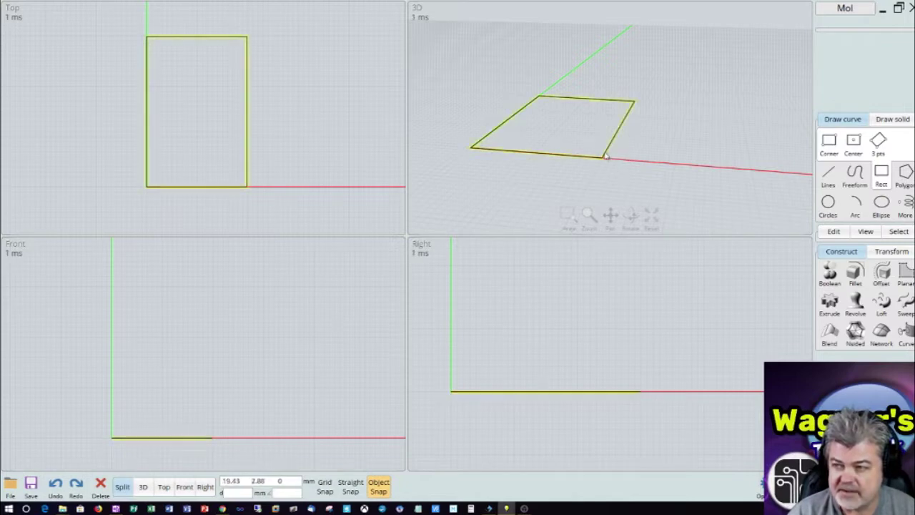
{"action": "left_click", "coordinate": [144, 489]}
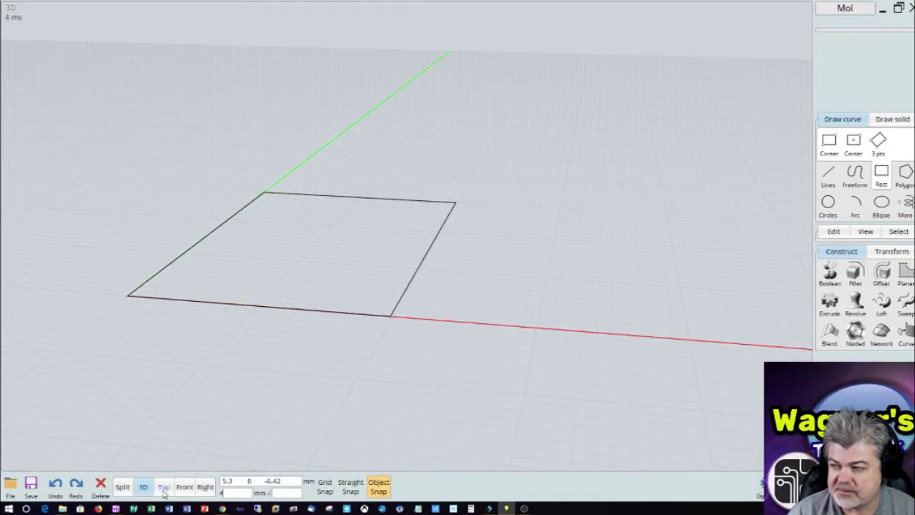
{"action": "left_click", "coordinate": [165, 489]}
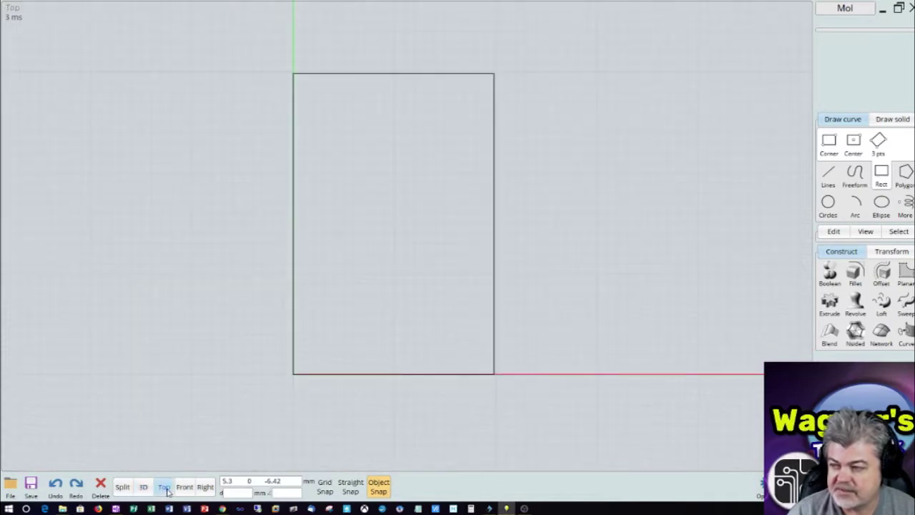
{"action": "left_click", "coordinate": [185, 489]}
{"action": "left_click", "coordinate": [206, 488]}
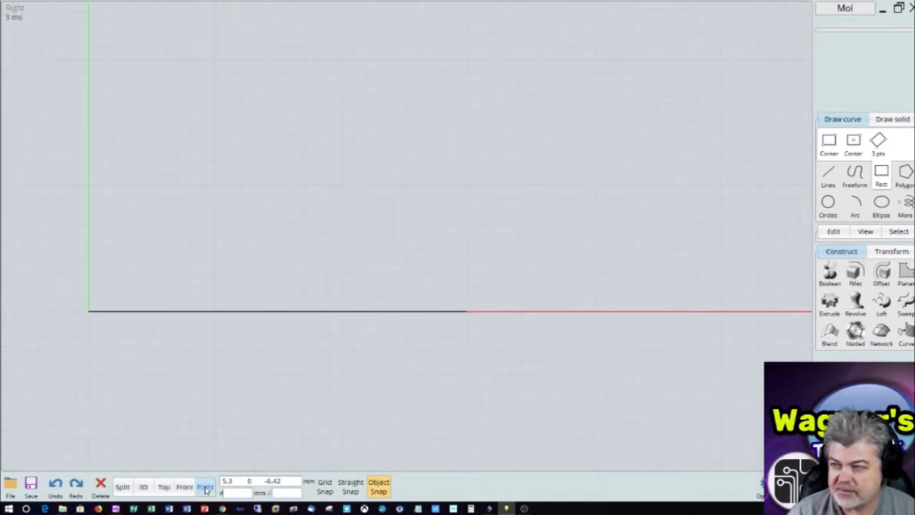
{"action": "left_click", "coordinate": [122, 487]}
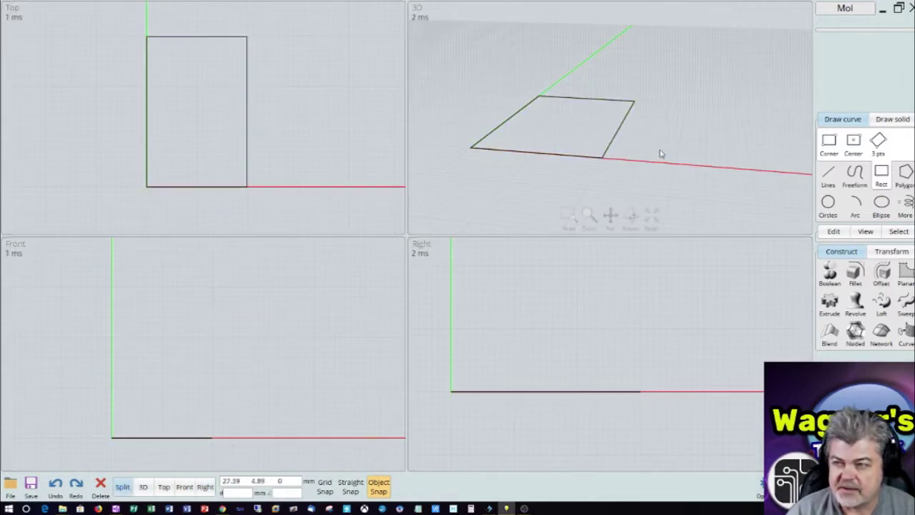
{"action": "right_click_drag", "start_coordinate": [660, 153], "coordinate": [638, 157]}
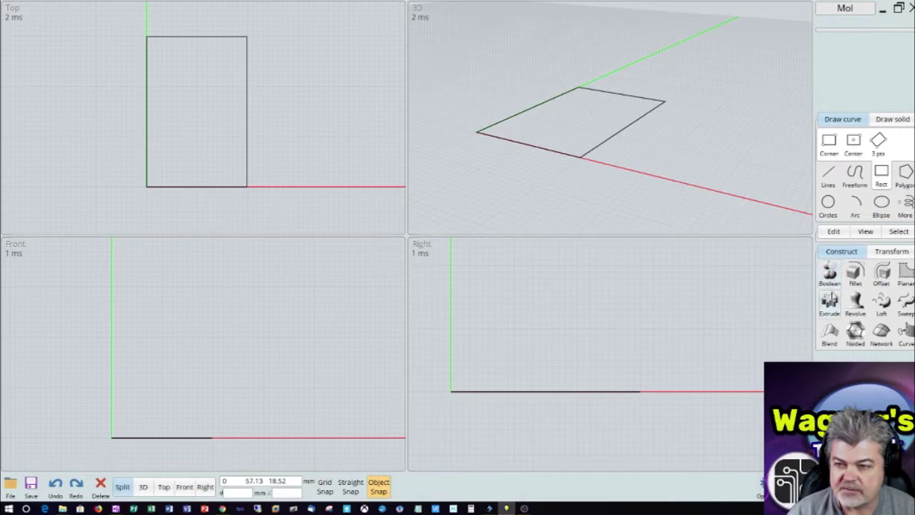
Step: Extrude the rectangle 4 mm upward into a solid plate
{"action": "left_click", "coordinate": [829, 302]}
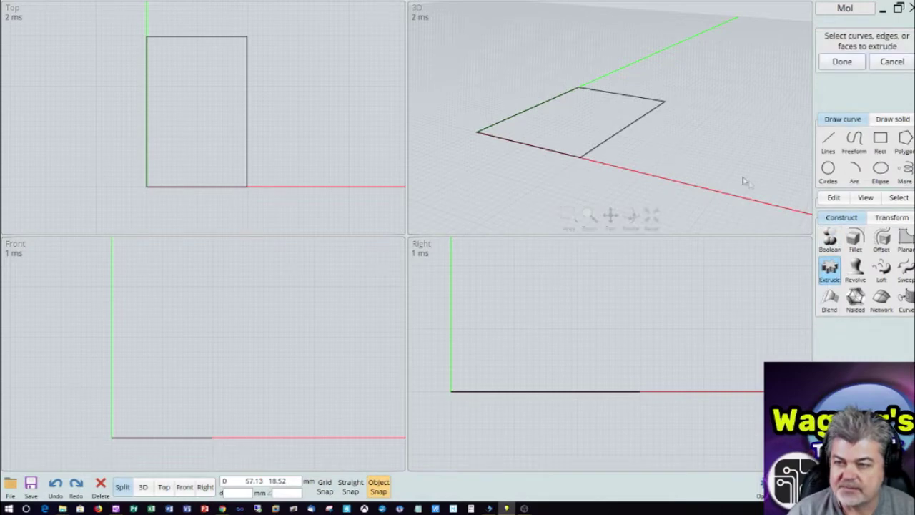
{"action": "left_click", "coordinate": [607, 139]}
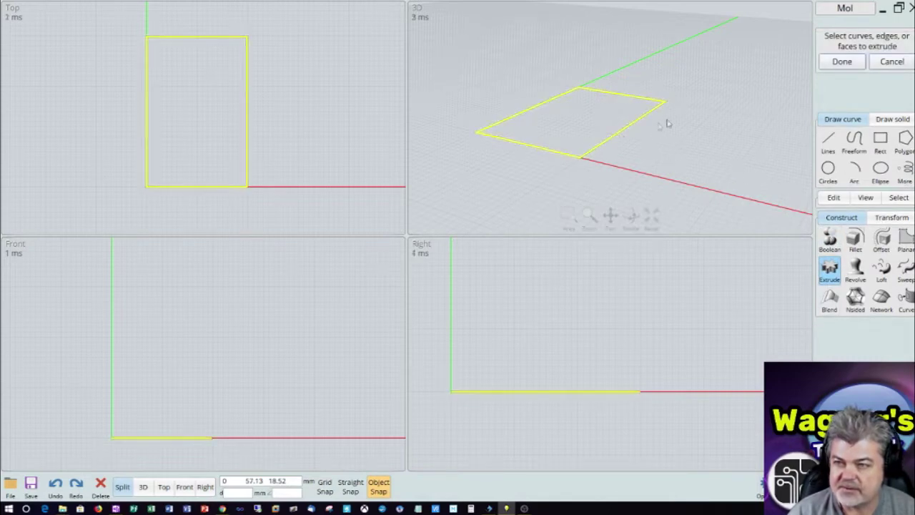
{"action": "left_click", "coordinate": [843, 62]}
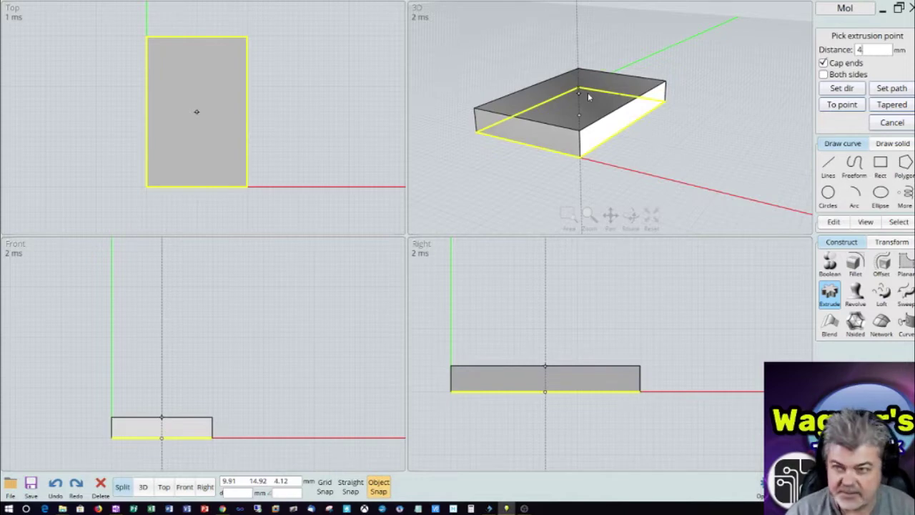
{"action": "key", "text": "Return"}
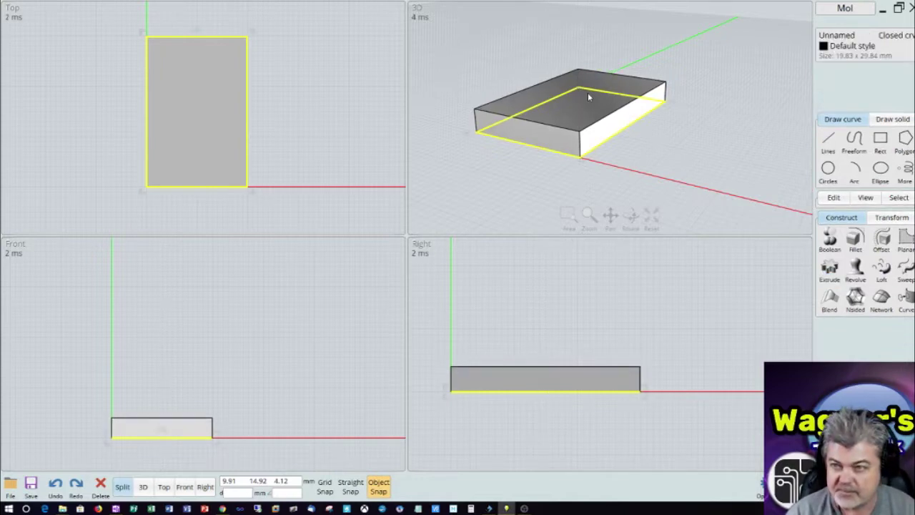
Step: Drag the new solid plate aside, away from the original outline
{"action": "left_click", "coordinate": [697, 129]}
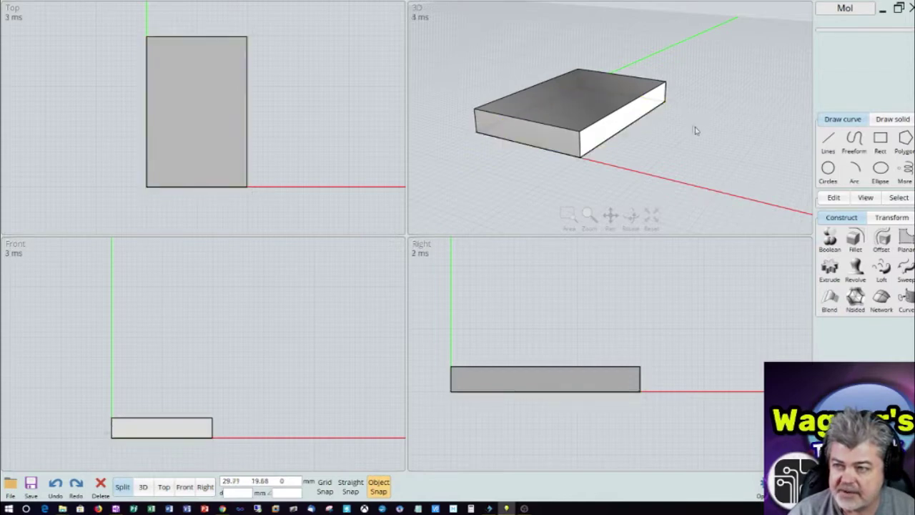
{"action": "left_click", "coordinate": [595, 107]}
{"action": "left_click_drag", "start_coordinate": [595, 107], "coordinate": [677, 92]}
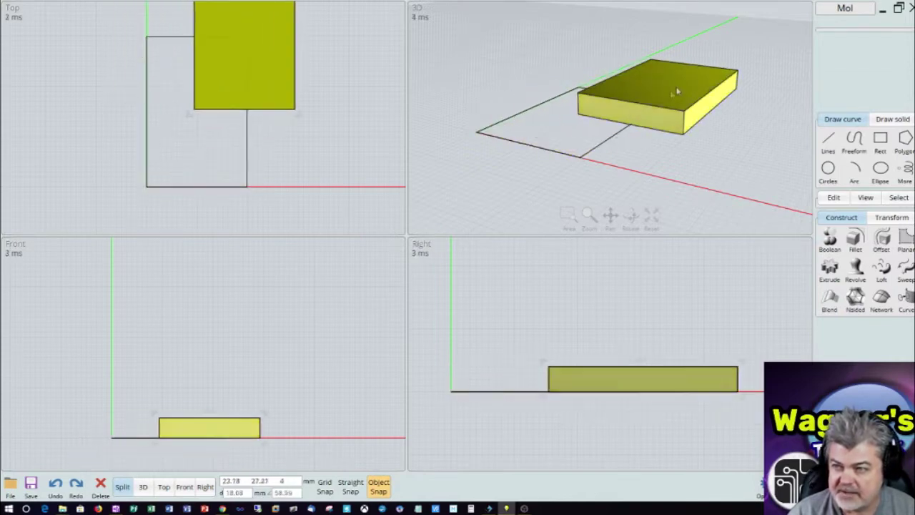
{"action": "left_click", "coordinate": [611, 156]}
Step: Delete the leftover outline and return the 19.83 x 29.84 x 4 mm plate to the origin
{"action": "left_click", "coordinate": [604, 150]}
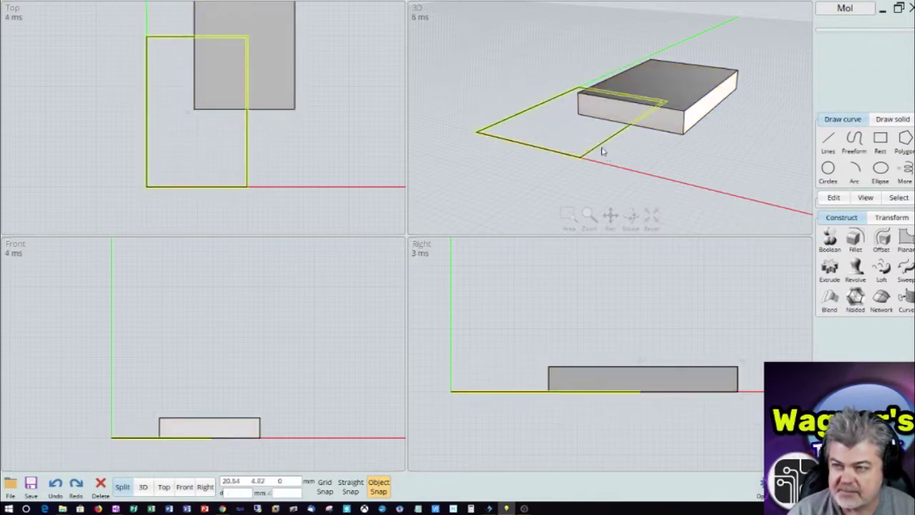
{"action": "key", "text": "Delete"}
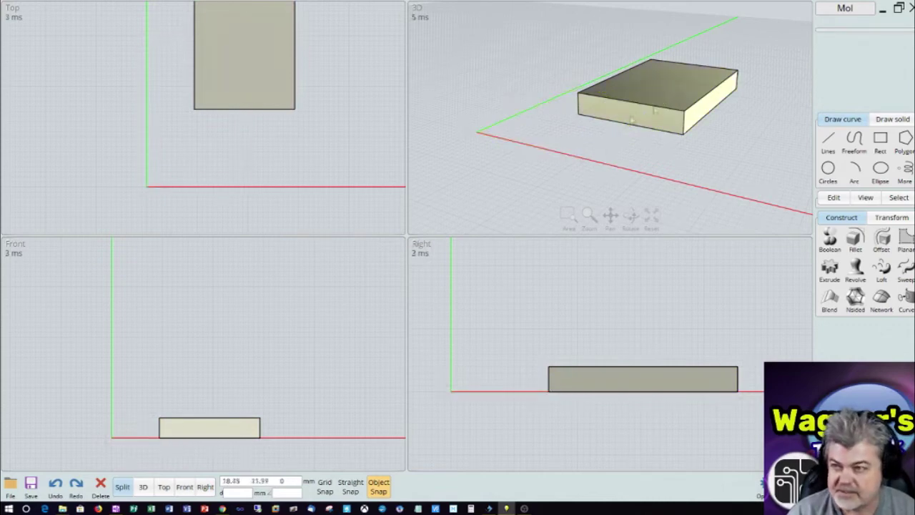
{"action": "left_click_drag", "start_coordinate": [665, 93], "coordinate": [583, 96]}
{"action": "middle_click_drag", "start_coordinate": [714, 129], "coordinate": [622, 119]}
Step: Draw a narrow upright rectangle beside the plate
{"action": "left_click", "coordinate": [880, 140]}
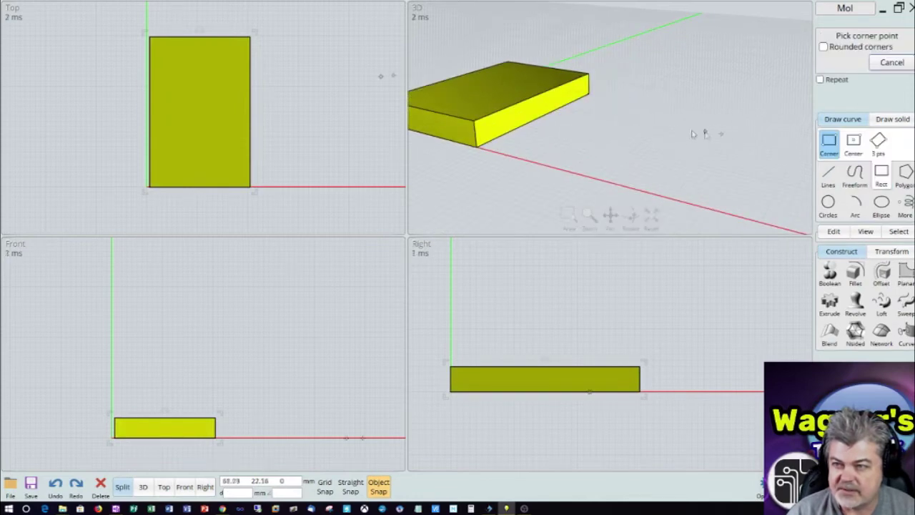
{"action": "left_click", "coordinate": [634, 111]}
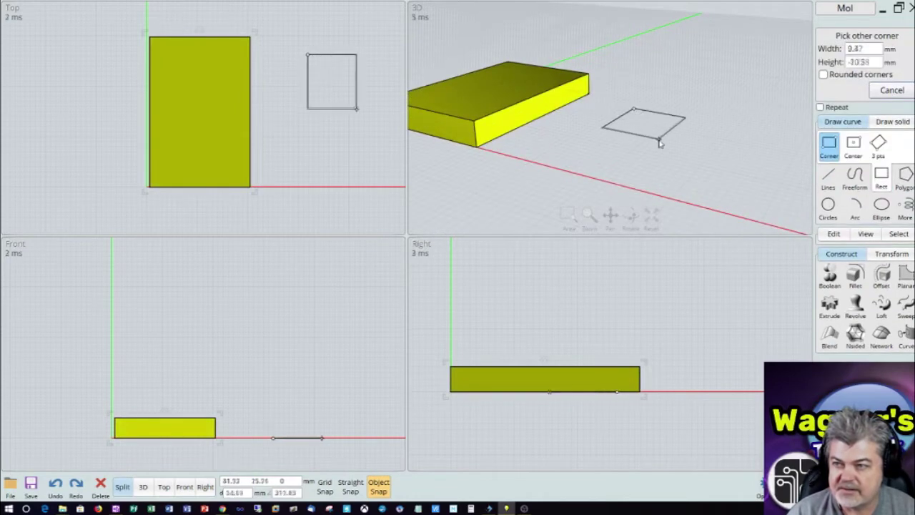
{"action": "left_click", "coordinate": [580, 174]}
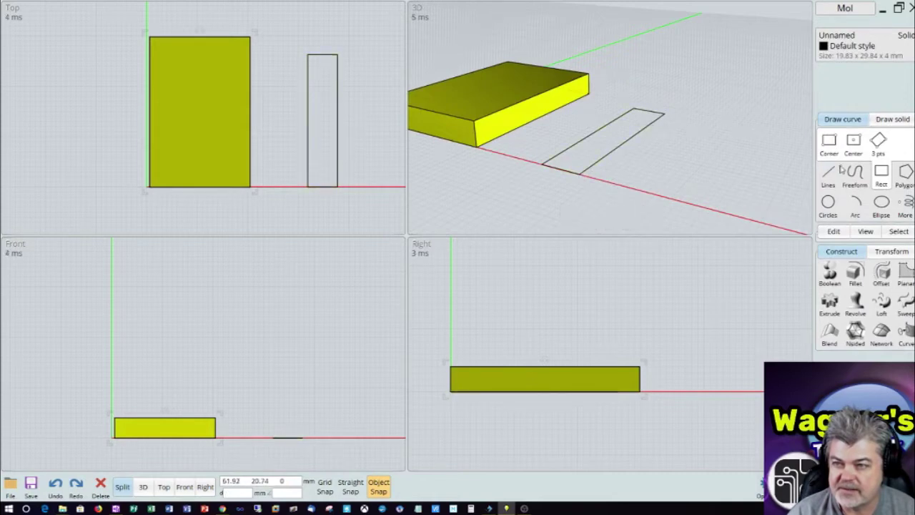
{"action": "left_click", "coordinate": [578, 120]}
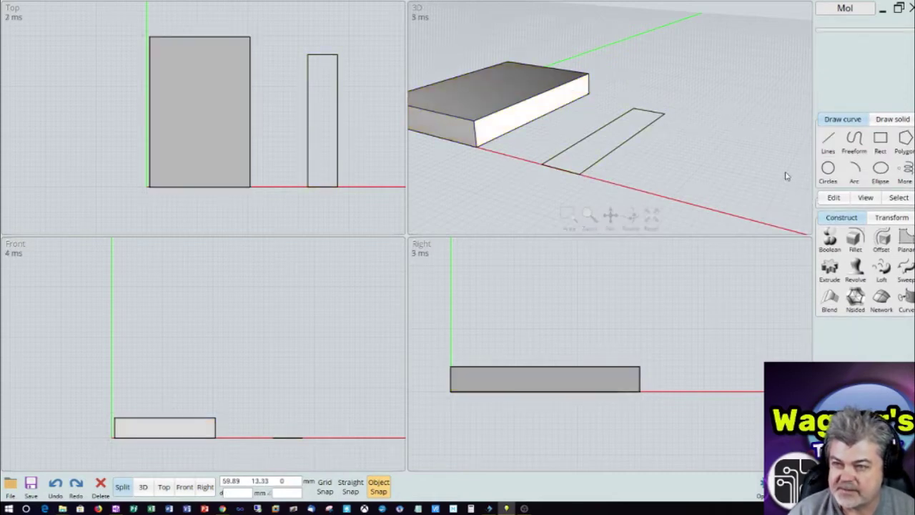
Step: Draw a wide rectangle crossing the tall one and select both rectangles
{"action": "left_click", "coordinate": [880, 144]}
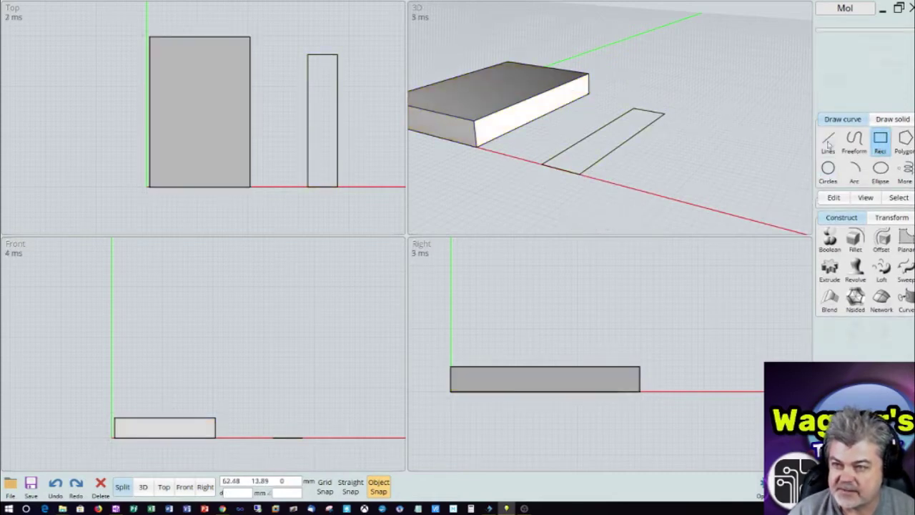
{"action": "left_click", "coordinate": [587, 118]}
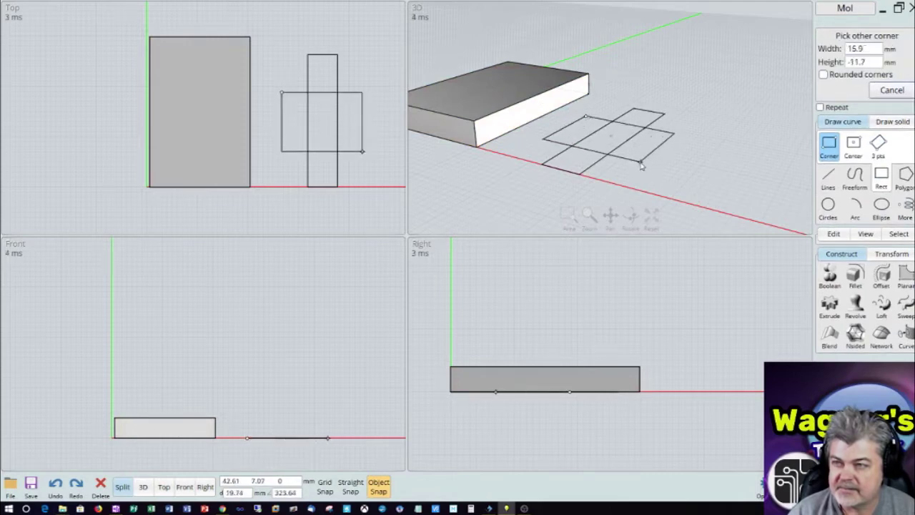
{"action": "left_click", "coordinate": [641, 166]}
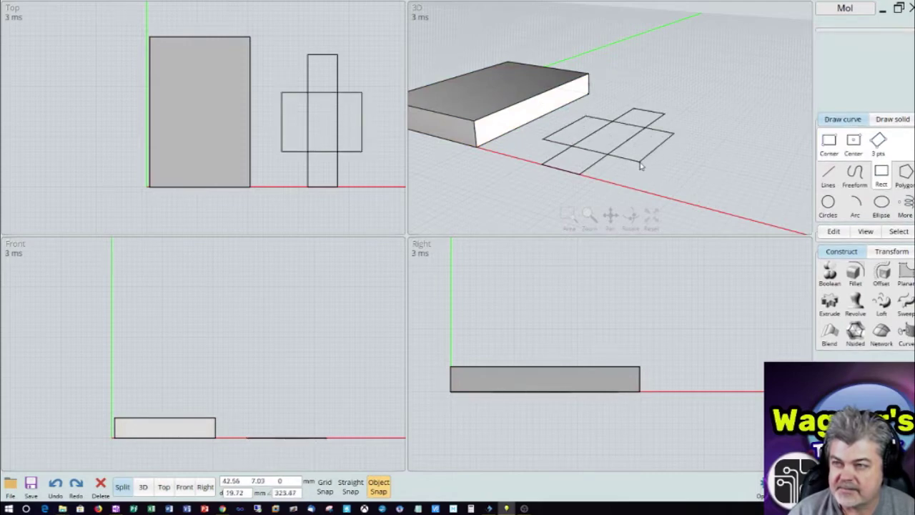
{"action": "left_click", "coordinate": [669, 139]}
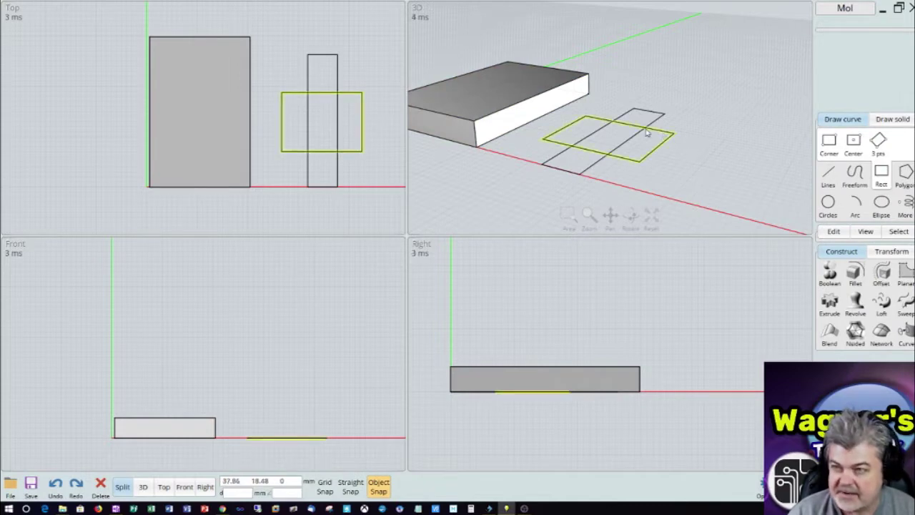
{"action": "left_click", "coordinate": [652, 130]}
{"action": "left_click", "coordinate": [657, 133]}
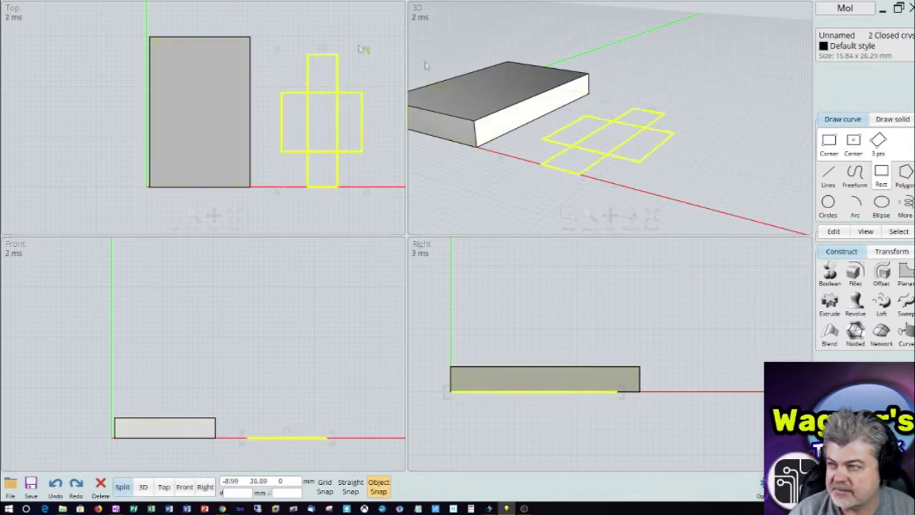
Step: Union both rectangles with Boolean Union into one 15.84 x 26.29 mm cross outline and select it
{"action": "left_click", "coordinate": [262, 34]}
{"action": "left_click_drag", "start_coordinate": [261, 32], "coordinate": [379, 218]}
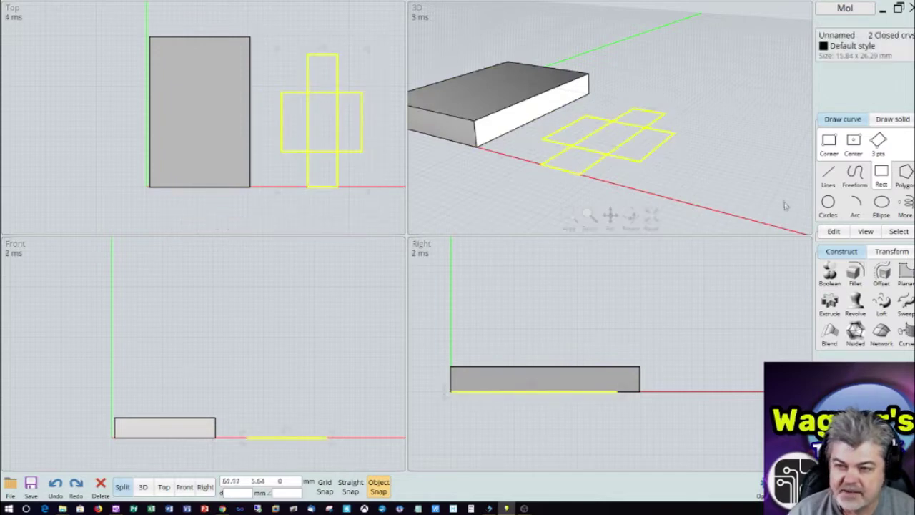
{"action": "left_click", "coordinate": [830, 271]}
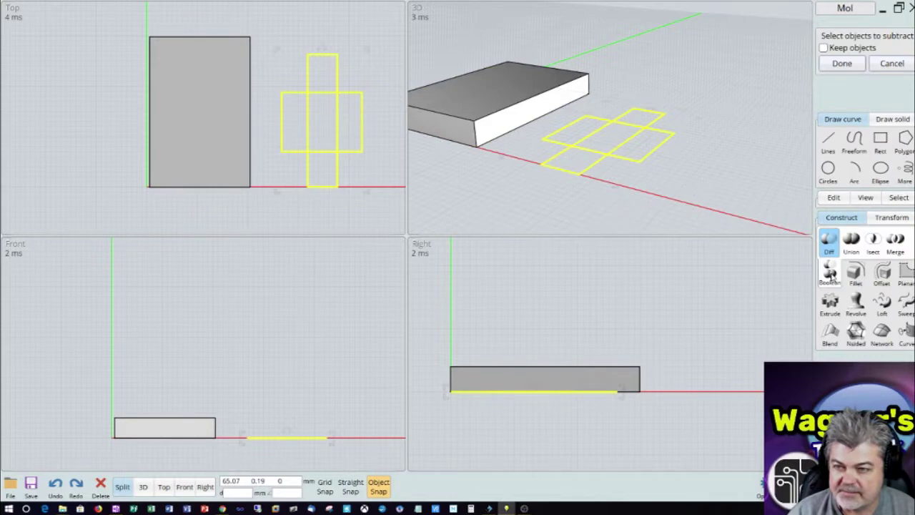
{"action": "left_click", "coordinate": [851, 242]}
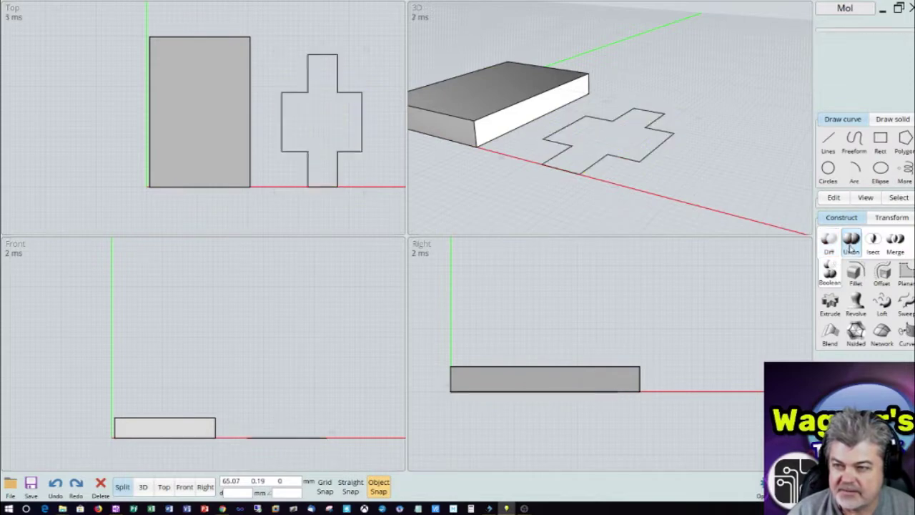
{"action": "left_click", "coordinate": [620, 128]}
{"action": "mouse_move", "coordinate": [677, 153]}
{"action": "right_mouse_down"}
{"action": "mouse_move", "coordinate": [660, 155]}
{"action": "mouse_move", "coordinate": [690, 165]}
{"action": "mouse_move", "coordinate": [703, 153]}
{"action": "mouse_move", "coordinate": [655, 162]}
{"action": "mouse_move", "coordinate": [688, 161]}
{"action": "right_mouse_up"}
{"action": "left_click", "coordinate": [659, 151]}
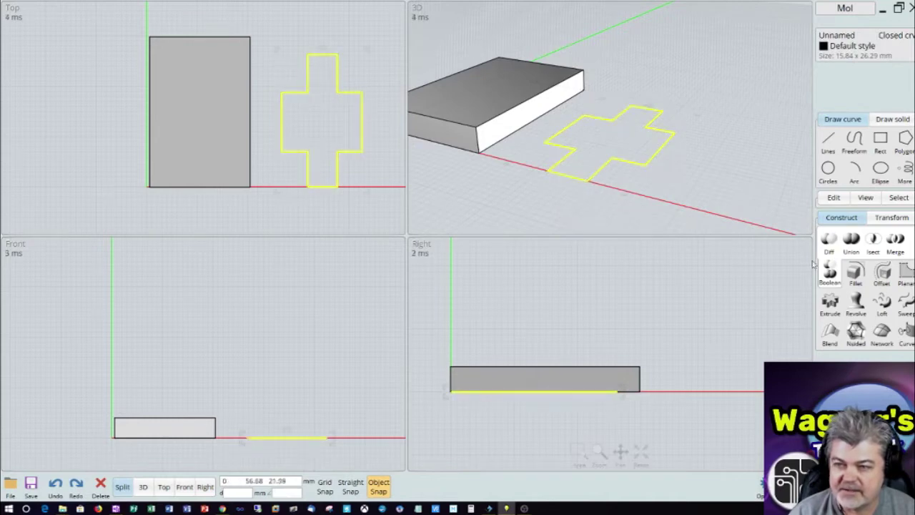
Step: Extrude the cross outline 4.41 mm and delete its leftover profile curve
{"action": "left_click", "coordinate": [831, 307]}
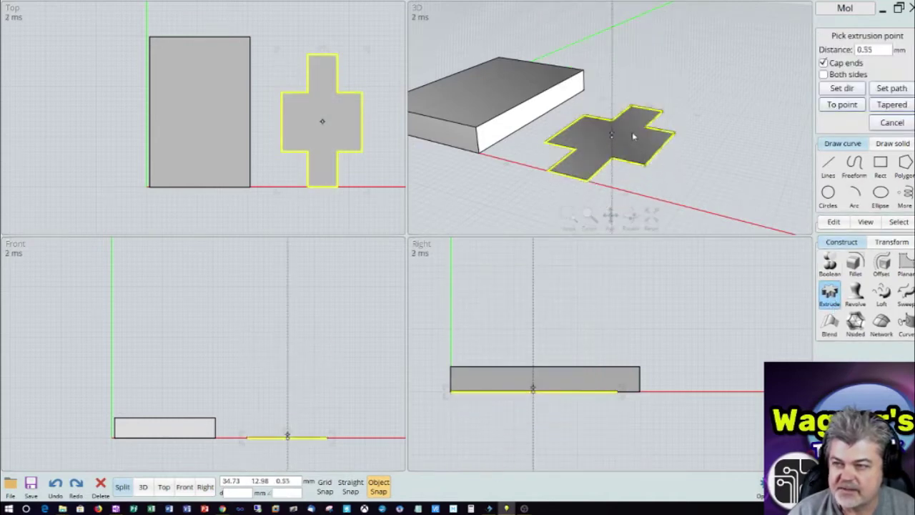
{"action": "left_click", "coordinate": [627, 113]}
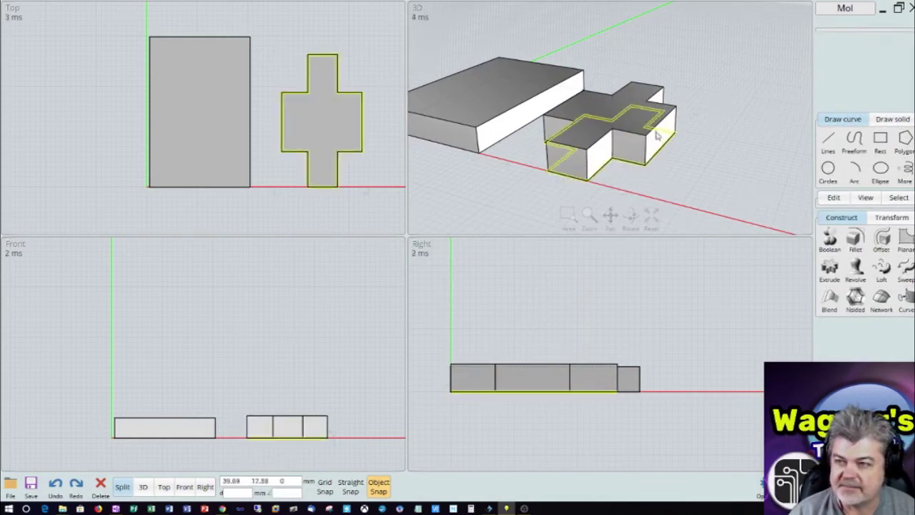
{"action": "left_click_drag", "start_coordinate": [606, 108], "coordinate": [724, 115]}
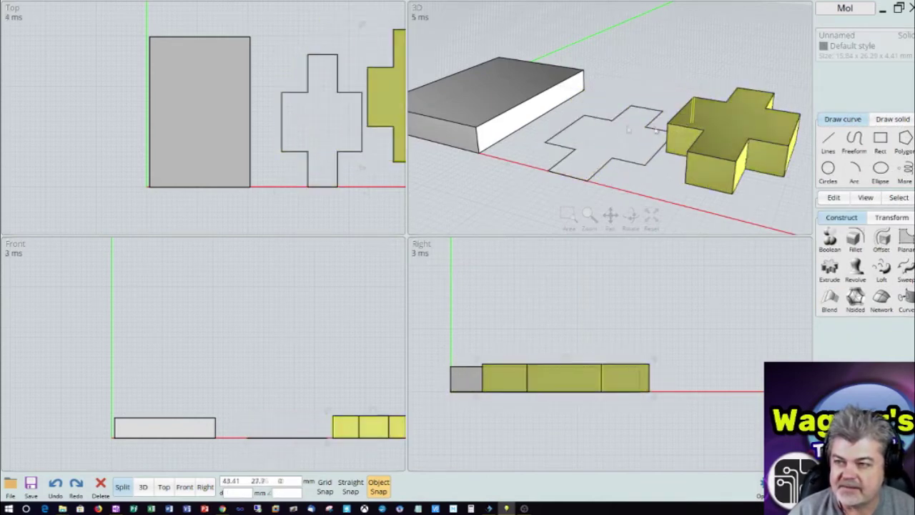
{"action": "left_click", "coordinate": [613, 125]}
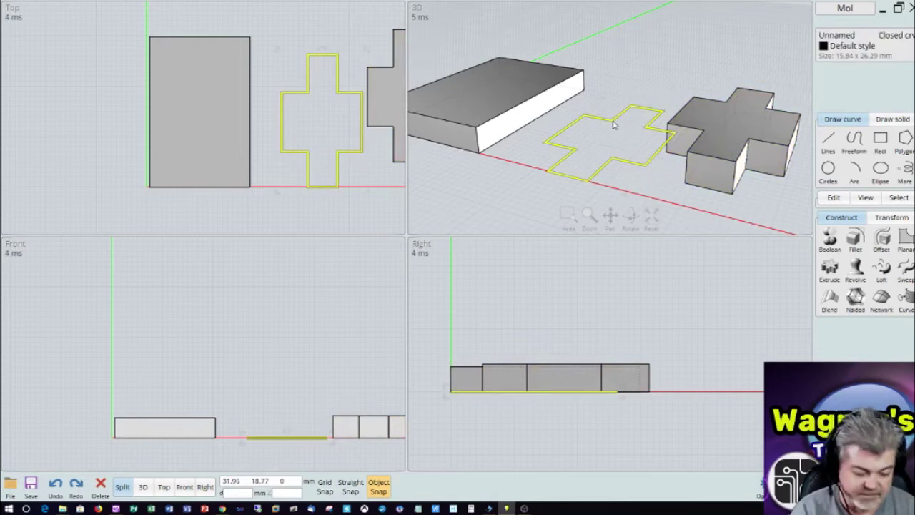
{"action": "key", "text": "Delete"}
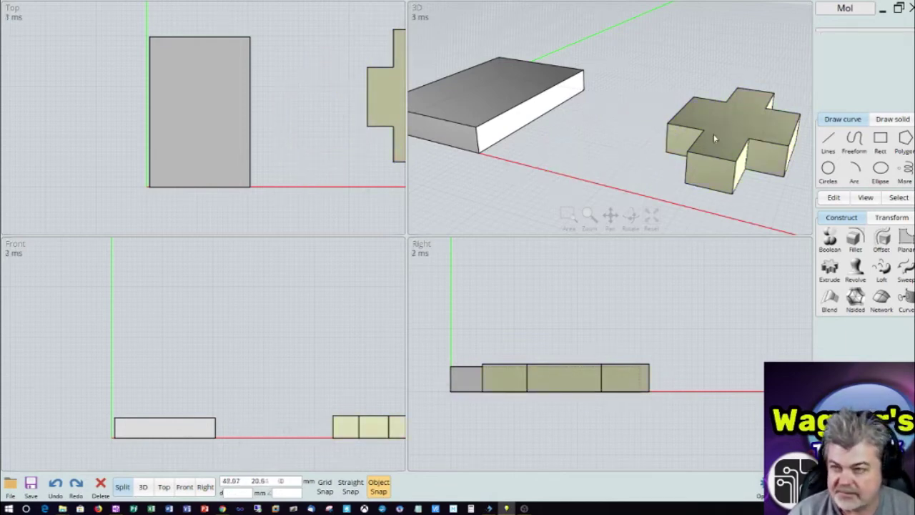
Step: Delete the cross solid, leaving only the 4 mm plate
{"action": "left_click_drag", "start_coordinate": [714, 138], "coordinate": [640, 156]}
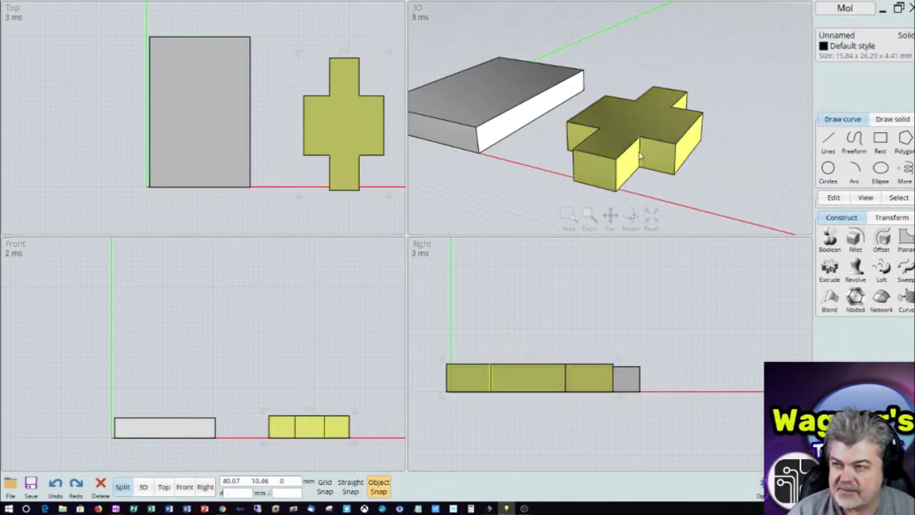
{"action": "right_click_drag", "start_coordinate": [640, 156], "coordinate": [636, 192]}
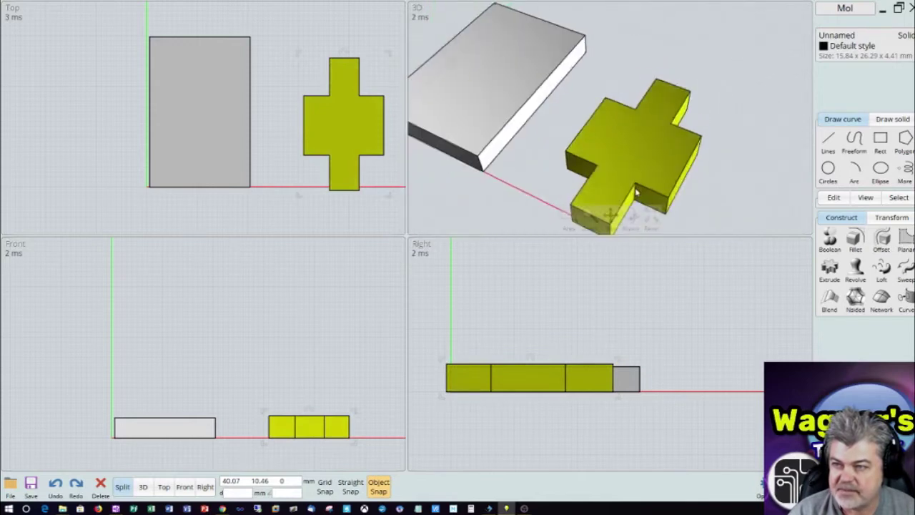
{"action": "left_click", "coordinate": [650, 138]}
{"action": "left_click_drag", "start_coordinate": [650, 139], "coordinate": [740, 91]}
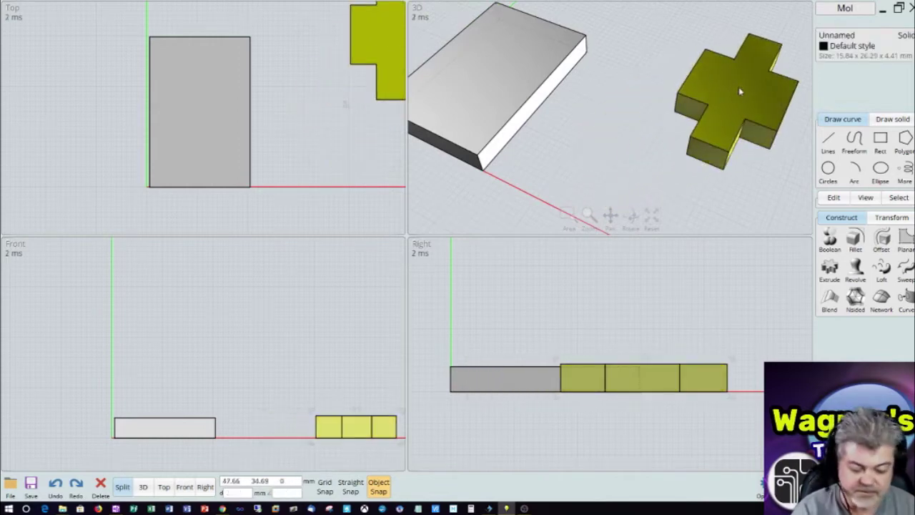
{"action": "key", "text": "Delete"}
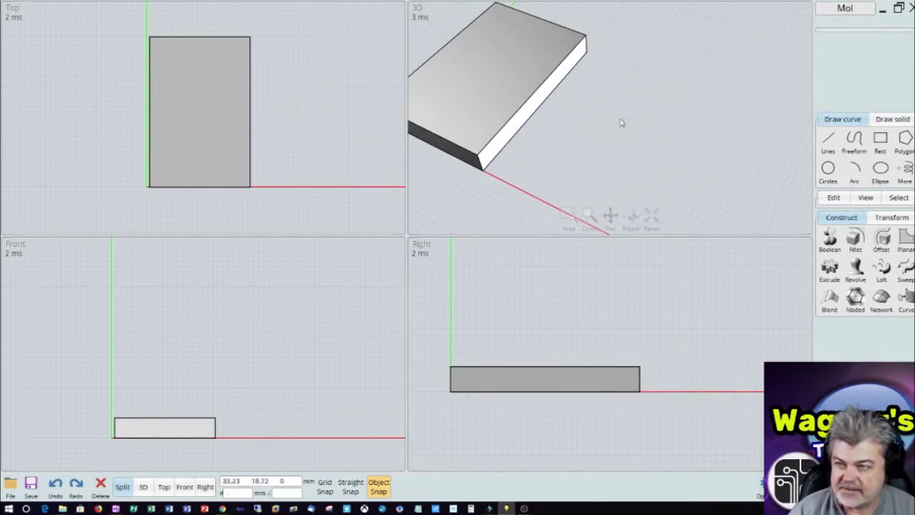
Step: Draw a radius-2 circle beside the plate with Circle Center
{"action": "middle_click_drag", "start_coordinate": [591, 127], "coordinate": [685, 149]}
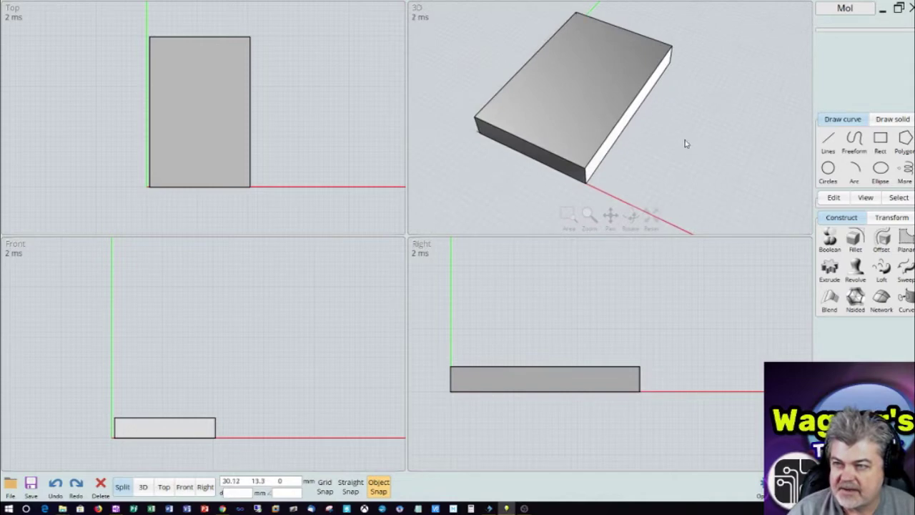
{"action": "right_click_drag", "start_coordinate": [685, 144], "coordinate": [688, 130]}
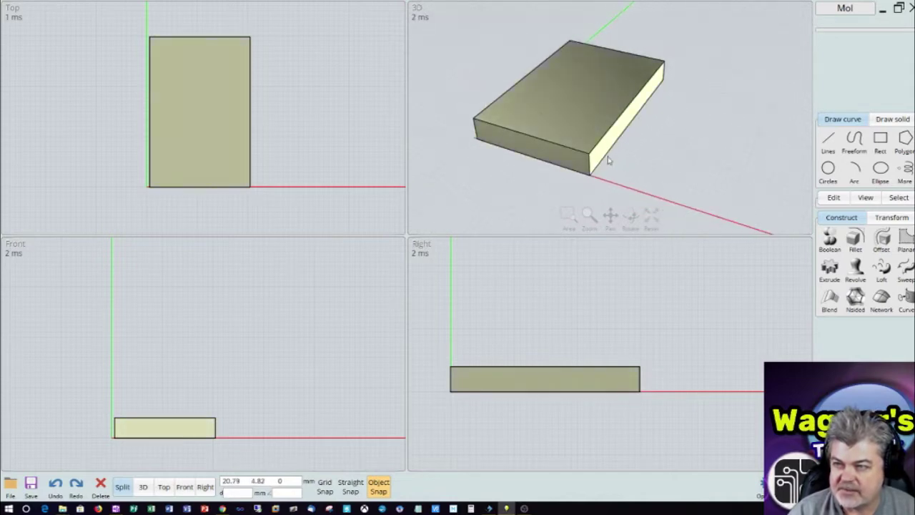
{"action": "left_click", "coordinate": [828, 168]}
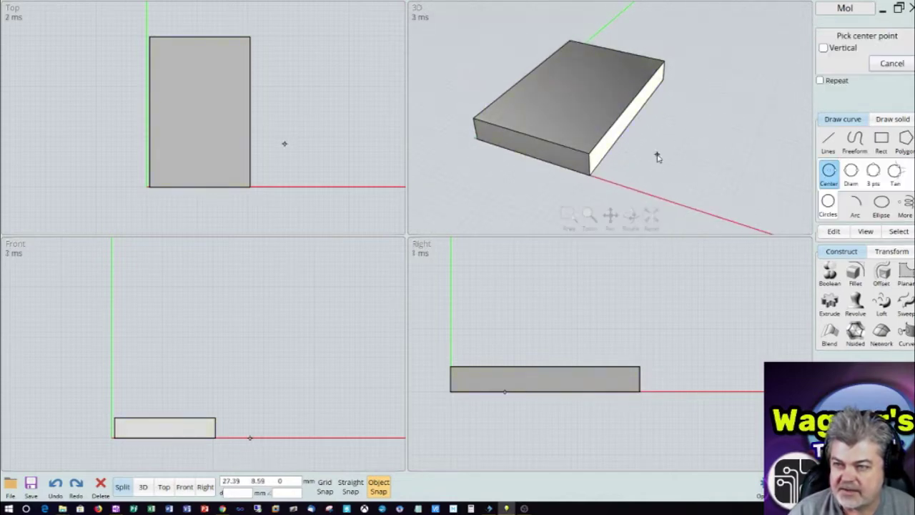
{"action": "left_click", "coordinate": [659, 165]}
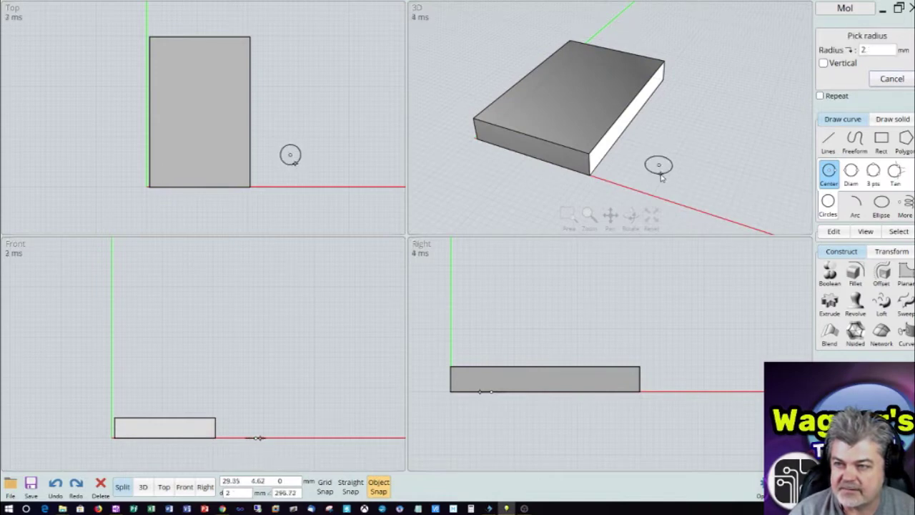
{"action": "left_click", "coordinate": [661, 176]}
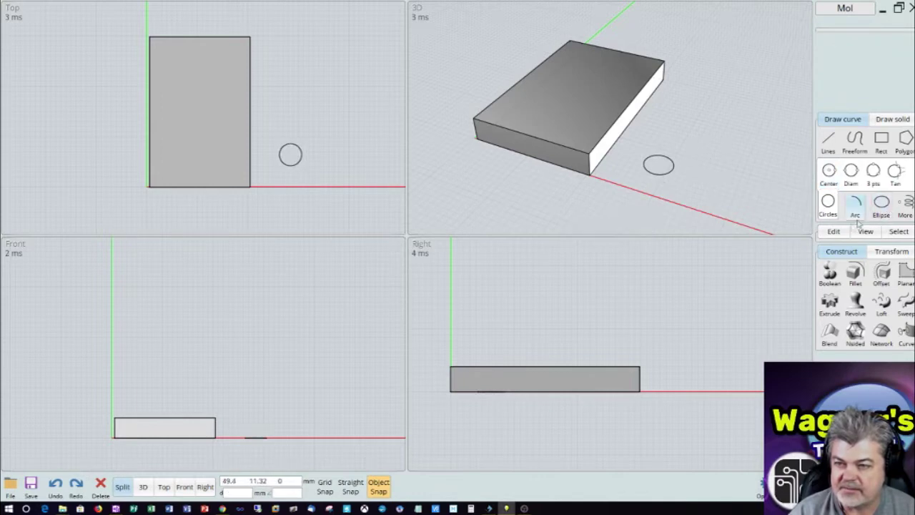
Step: Extrude the circle upward into a tall cylinder rising above the plate
{"action": "left_click", "coordinate": [829, 304]}
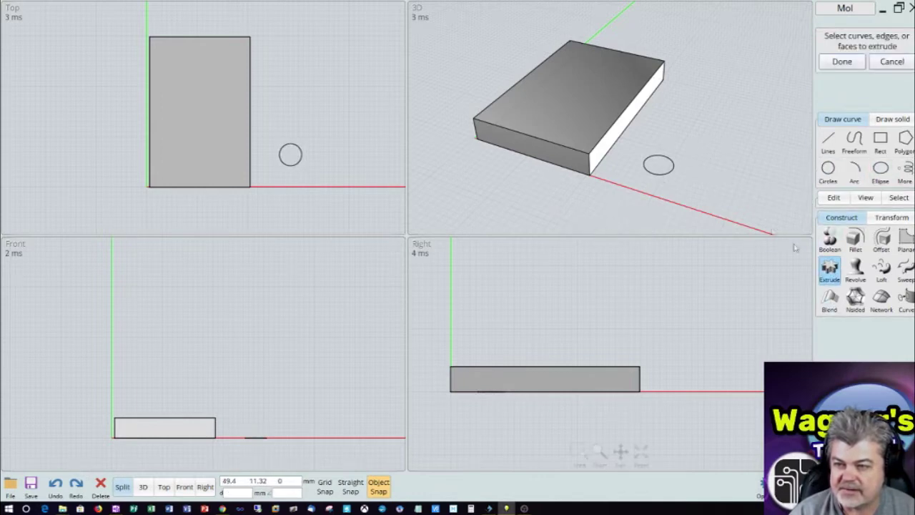
{"action": "left_click", "coordinate": [670, 173]}
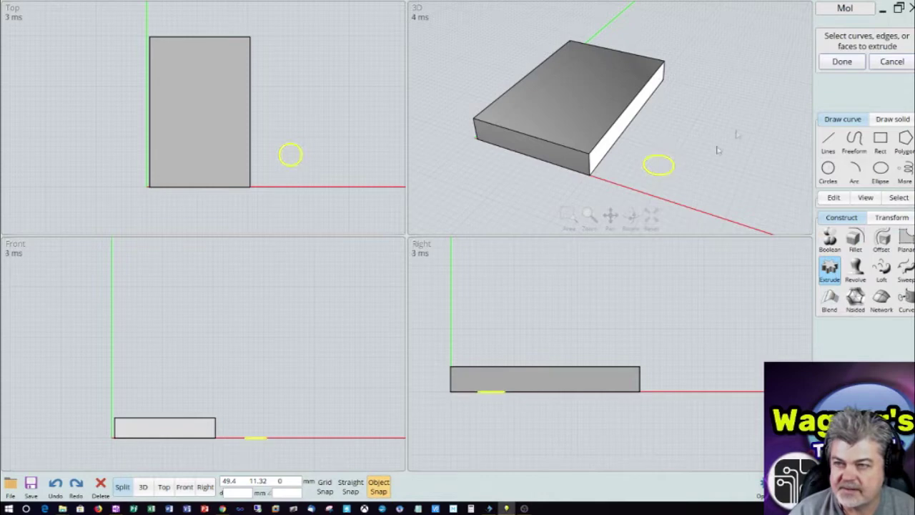
{"action": "left_click", "coordinate": [842, 62]}
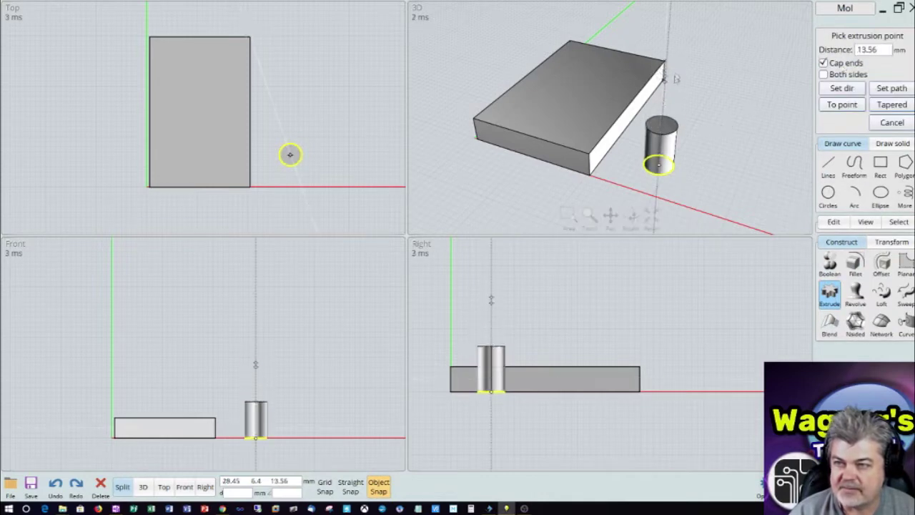
{"action": "left_click", "coordinate": [676, 74]}
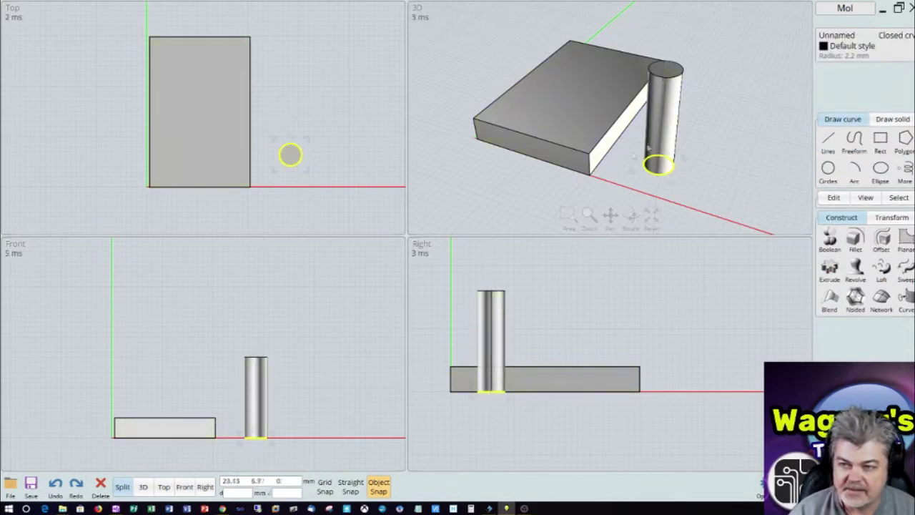
Step: Move the cylinder off its base circle and delete the leftover circle
{"action": "left_click", "coordinate": [744, 132]}
{"action": "left_click", "coordinate": [676, 123]}
{"action": "left_click_drag", "start_coordinate": [676, 124], "coordinate": [724, 105]}
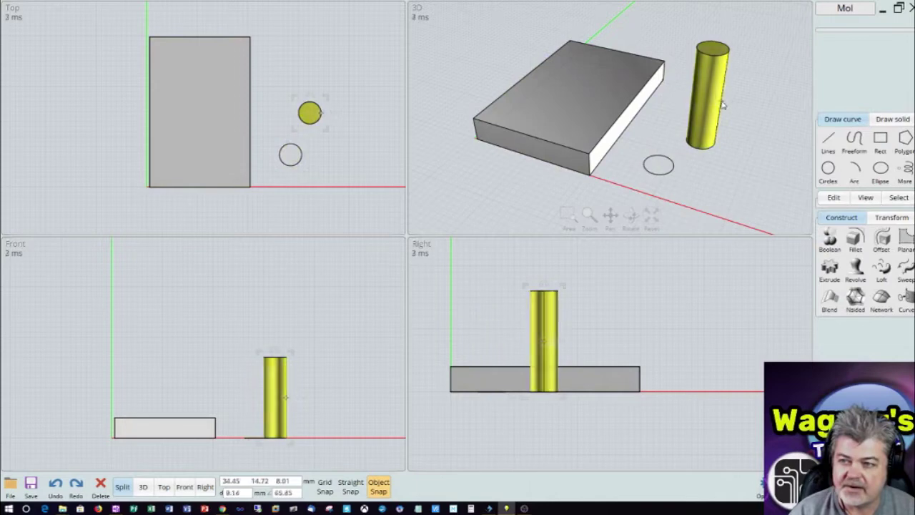
{"action": "left_click", "coordinate": [681, 164]}
{"action": "left_click", "coordinate": [673, 166]}
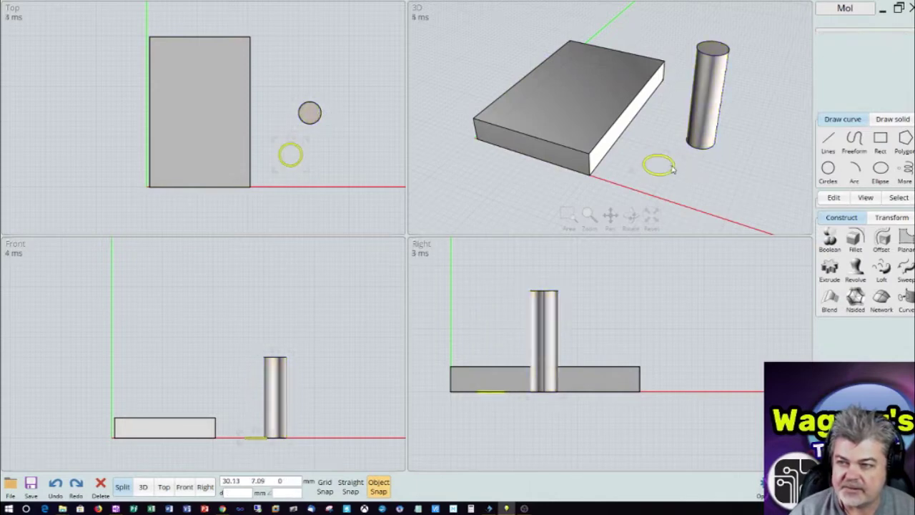
{"action": "key", "text": "Delete"}
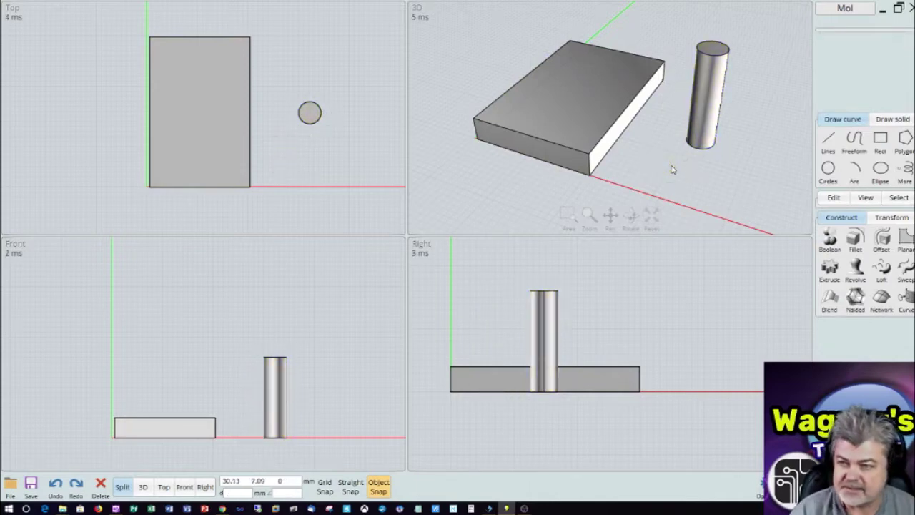
Step: Position the cylinder through the plate's lower-left corner using the Front and Top views
{"action": "left_click_drag", "start_coordinate": [719, 87], "coordinate": [665, 131]}
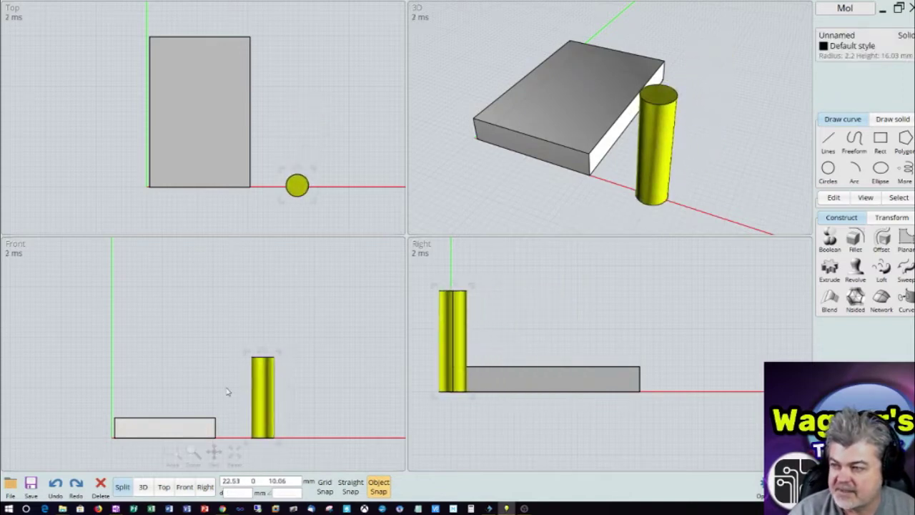
{"action": "right_click_drag", "start_coordinate": [212, 370], "coordinate": [254, 298]}
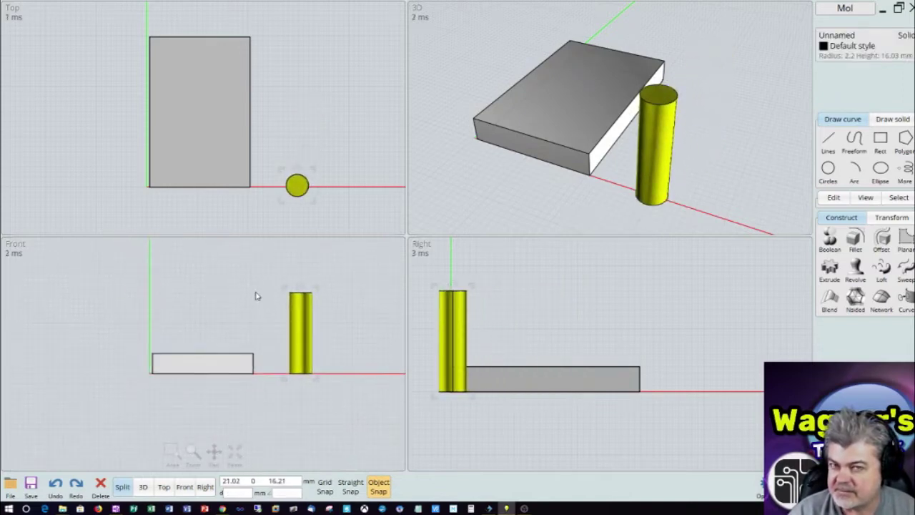
{"action": "left_click_drag", "start_coordinate": [293, 332], "coordinate": [164, 363]}
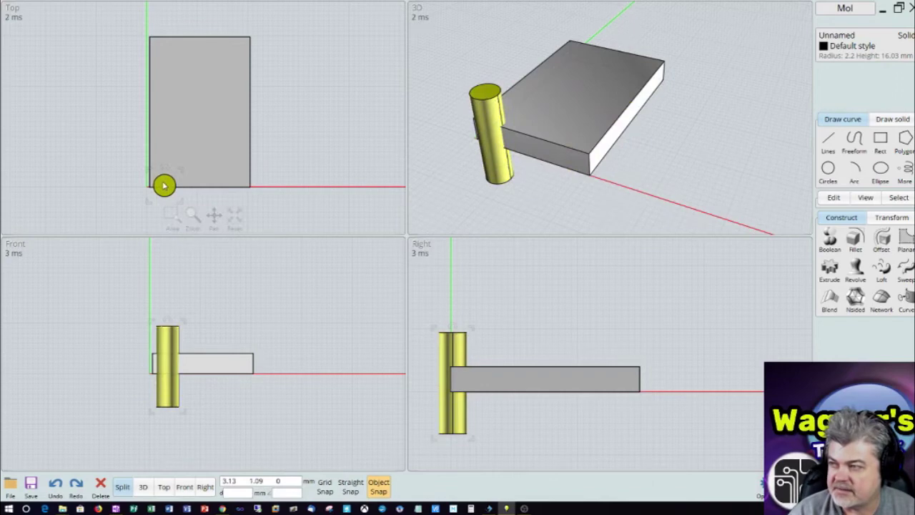
{"action": "left_click_drag", "start_coordinate": [164, 186], "coordinate": [162, 174]}
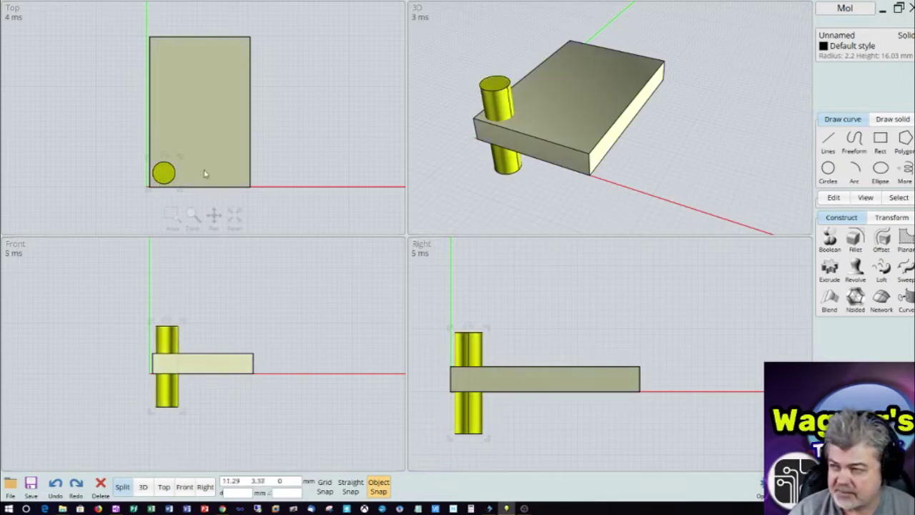
Step: Copy the corner cylinder to the plate's lower-right, top-left and top-right corners
{"action": "left_click", "coordinate": [279, 169]}
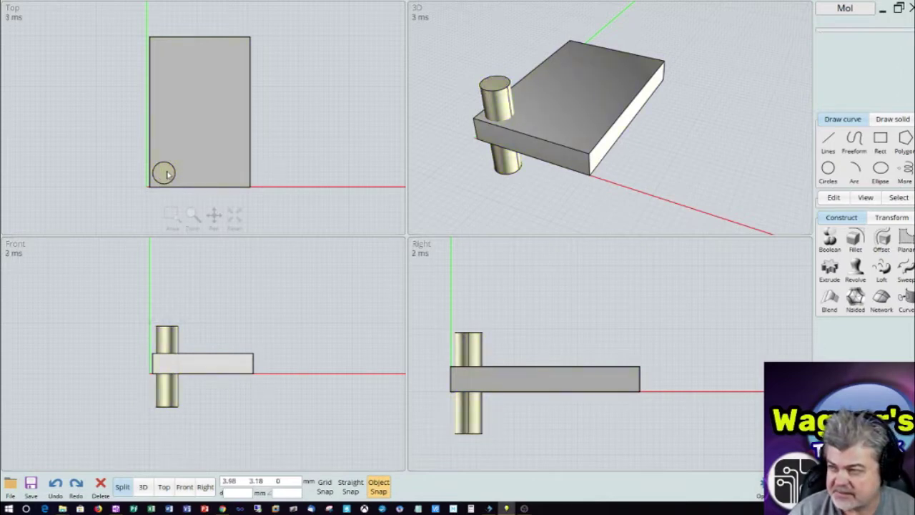
{"action": "left_click", "coordinate": [164, 173]}
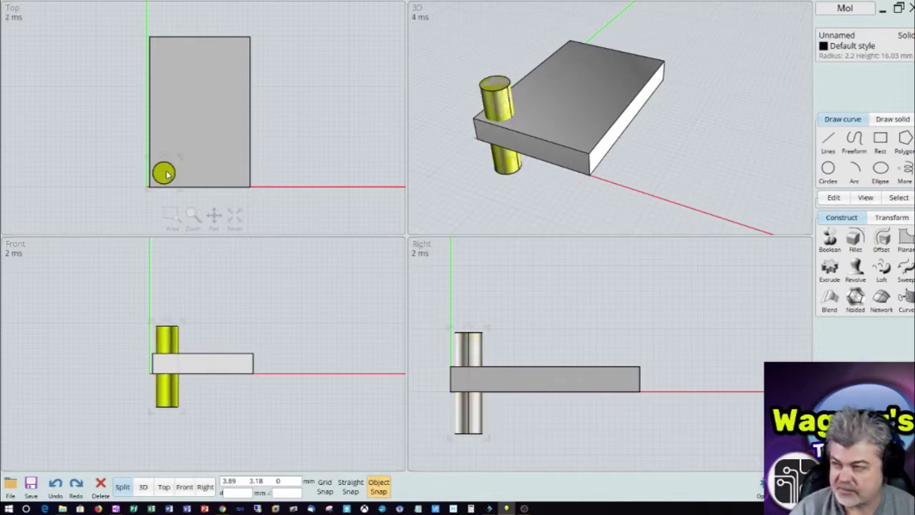
{"action": "left_click_drag", "start_coordinate": [166, 176], "coordinate": [234, 174], "text": "ctrl"}
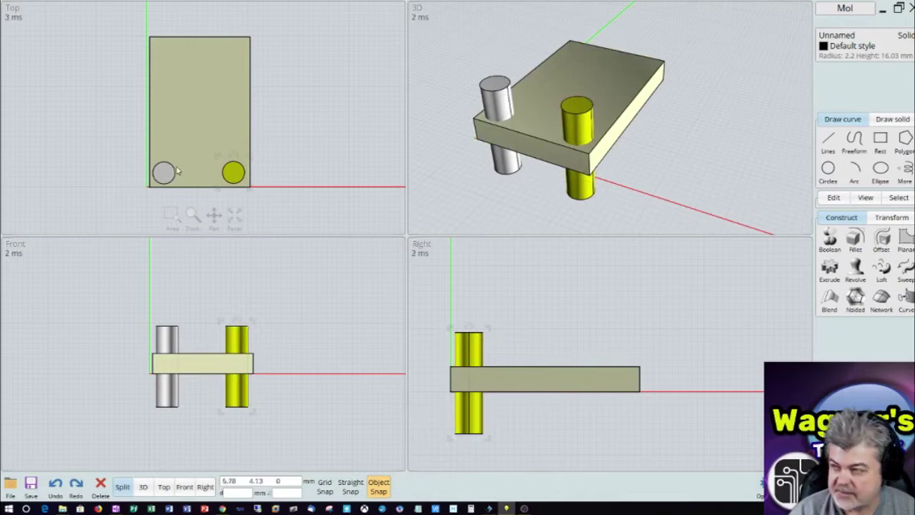
{"action": "left_click_drag", "start_coordinate": [163, 174], "coordinate": [235, 56], "text": "ctrl"}
{"action": "left_click", "coordinate": [164, 54]}
{"action": "left_click", "coordinate": [281, 92]}
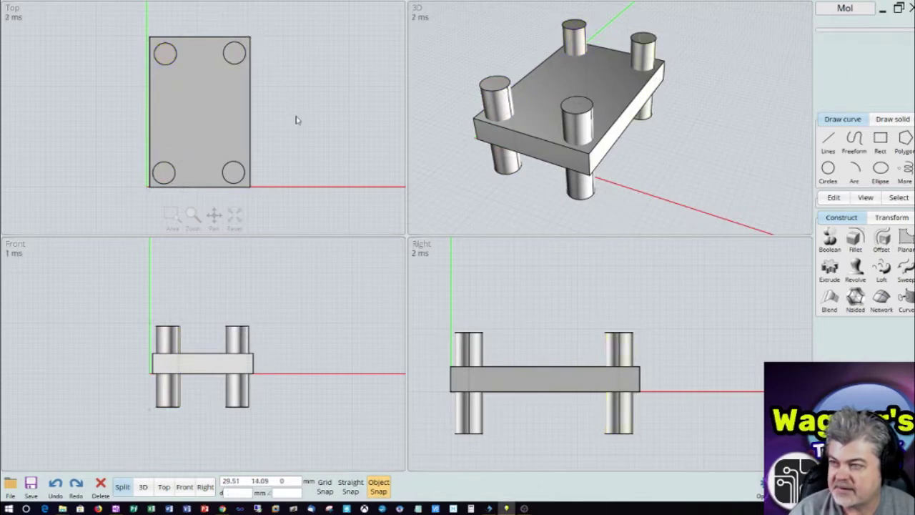
Step: Boolean Diff the four corner cylinders from the plate to bore four holes
{"action": "mouse_move", "coordinate": [665, 143]}
{"action": "right_mouse_down"}
{"action": "mouse_move", "coordinate": [637, 146]}
{"action": "mouse_move", "coordinate": [662, 133]}
{"action": "right_mouse_up"}
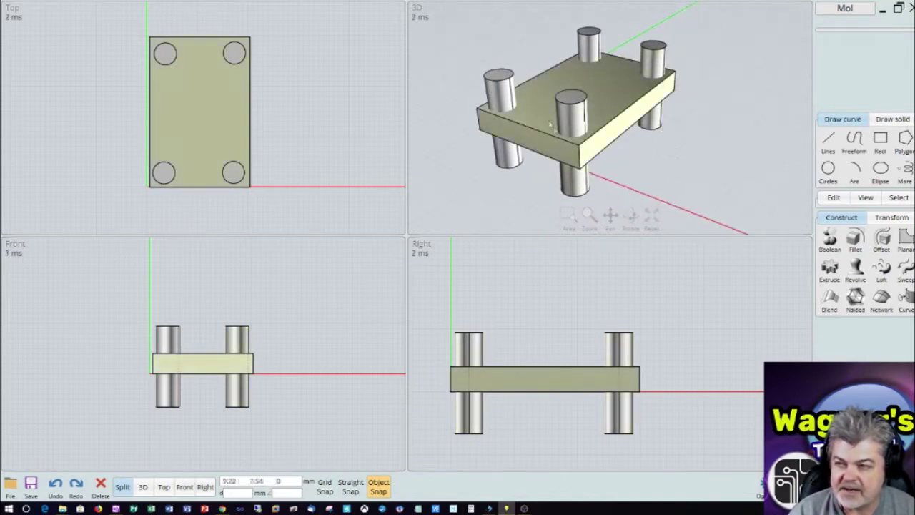
{"action": "left_click", "coordinate": [608, 116]}
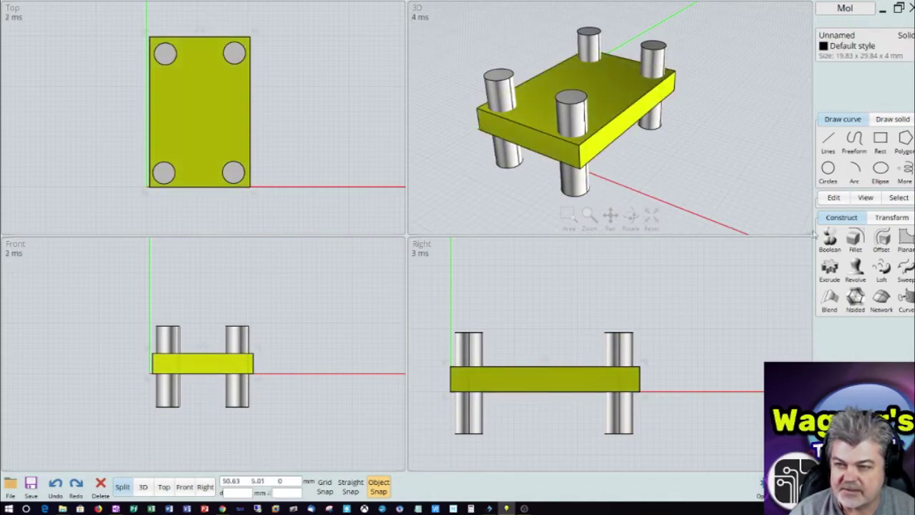
{"action": "left_click", "coordinate": [830, 241]}
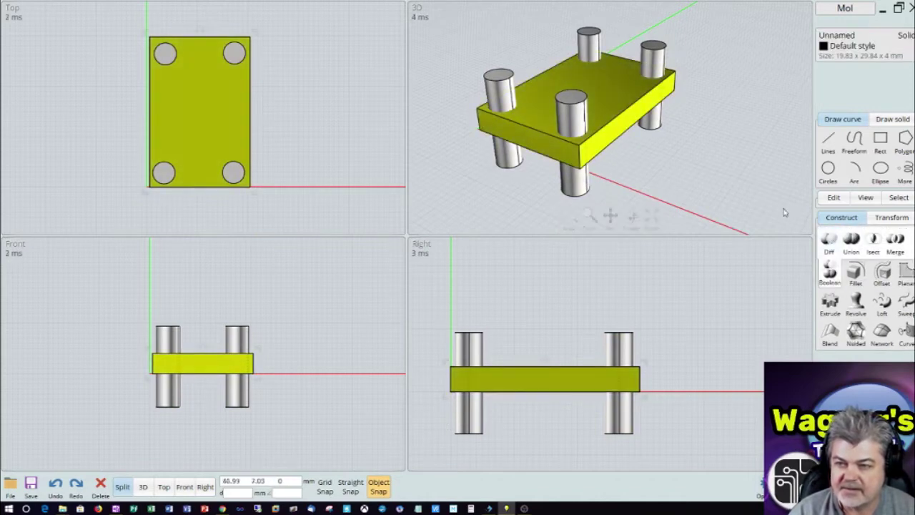
{"action": "left_click", "coordinate": [829, 243]}
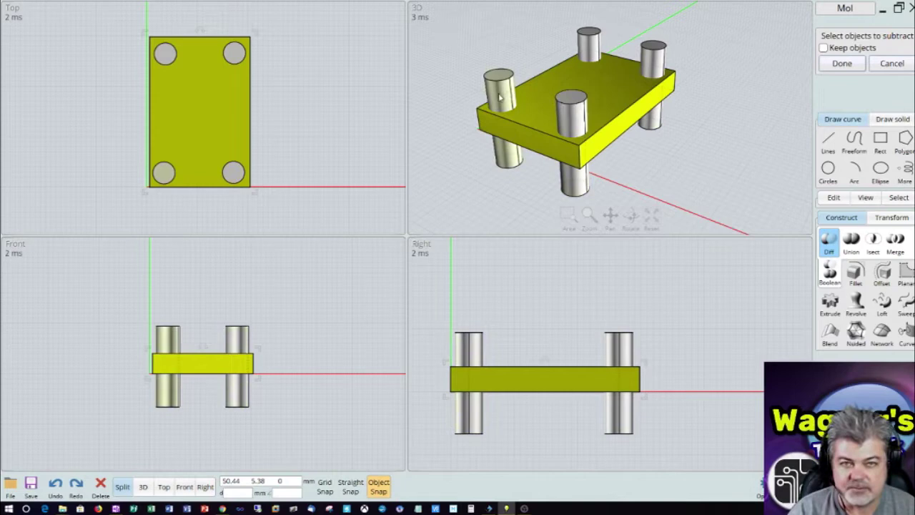
{"action": "left_click", "coordinate": [502, 88]}
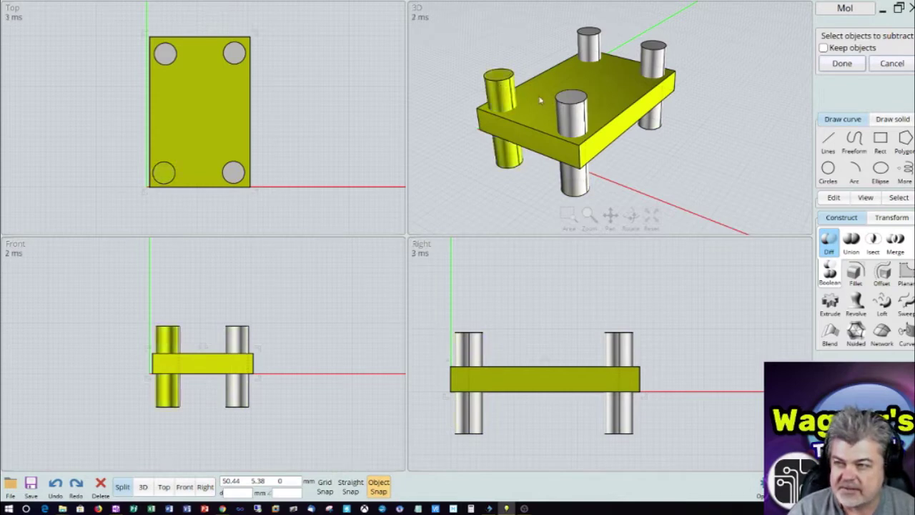
{"action": "left_click", "coordinate": [572, 107]}
{"action": "left_click", "coordinate": [643, 69]}
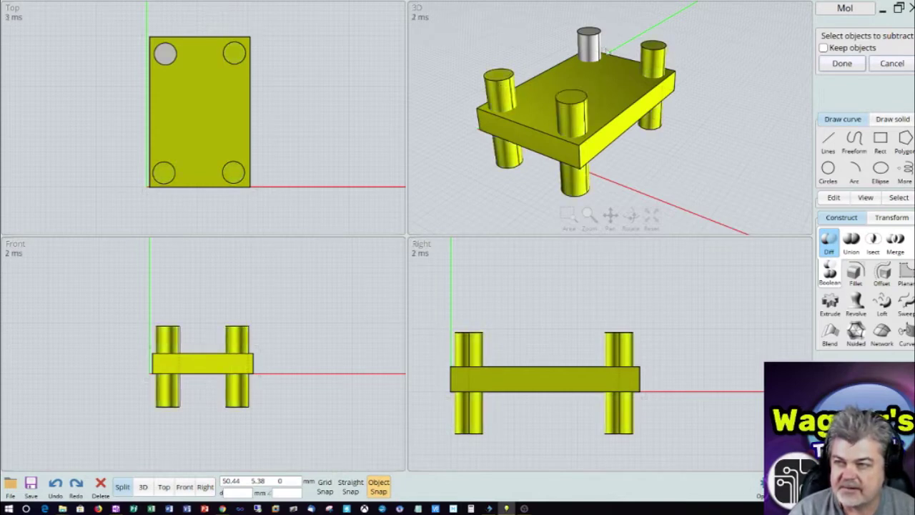
{"action": "left_click", "coordinate": [598, 50]}
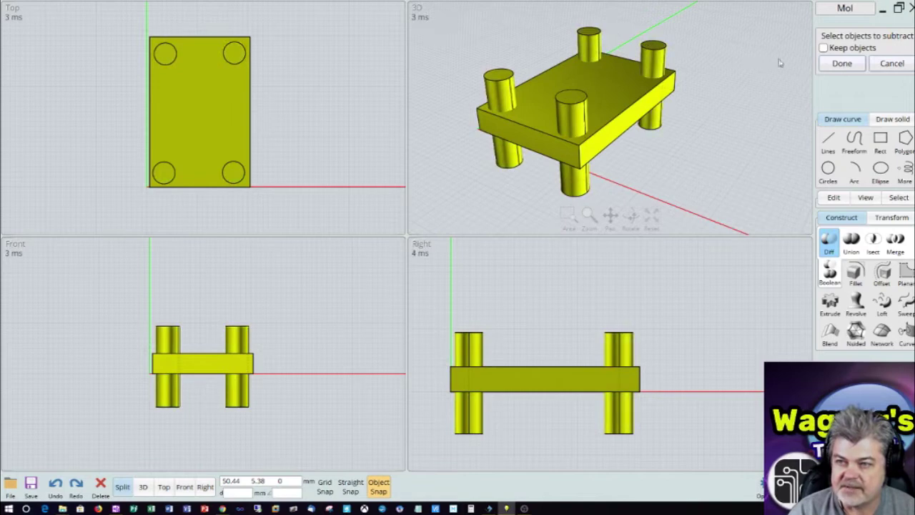
{"action": "left_click", "coordinate": [841, 64]}
{"action": "right_click_drag", "start_coordinate": [729, 108], "coordinate": [716, 151]}
Step: Fillet the rims of all four corner holes with a 0.4 mm radius
{"action": "left_click", "coordinate": [684, 149]}
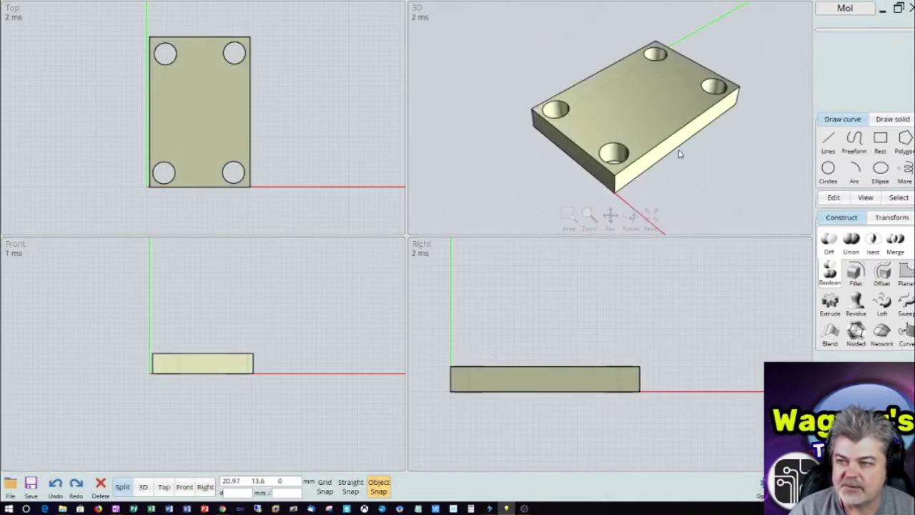
{"action": "key", "text": "Escape"}
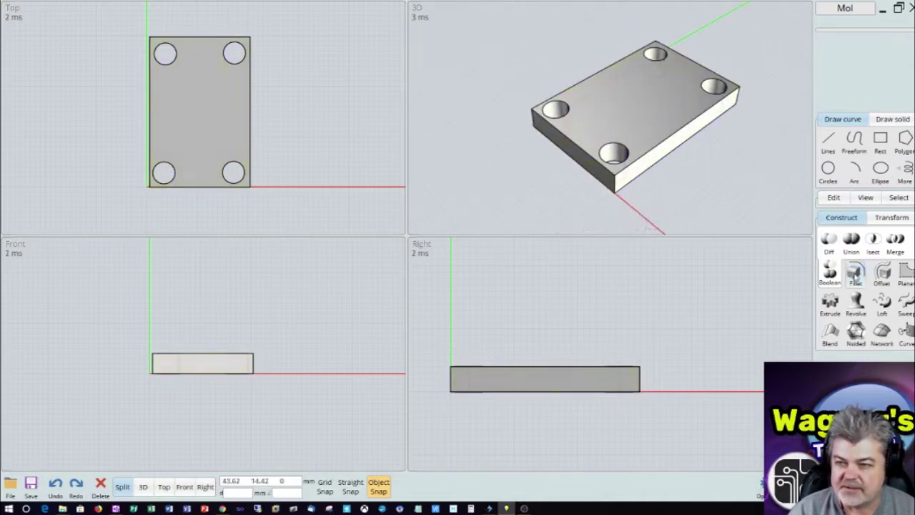
{"action": "left_click", "coordinate": [855, 274]}
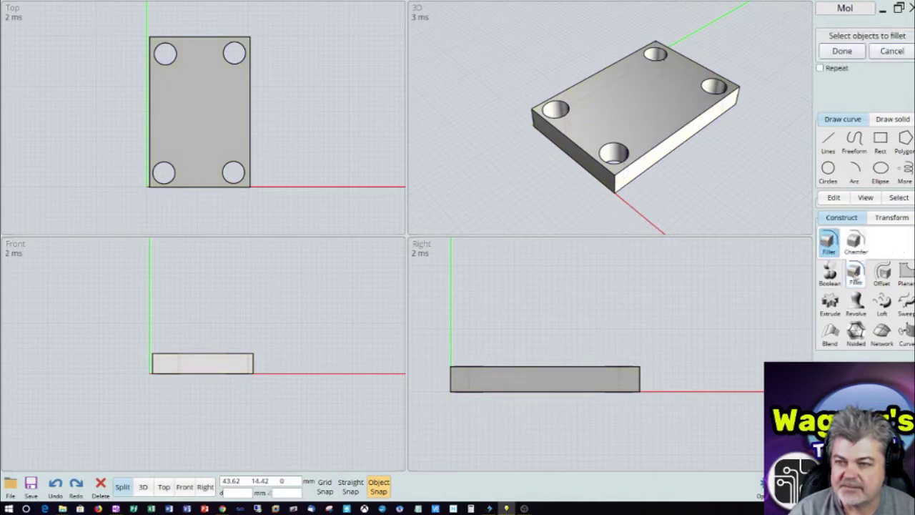
{"action": "left_click", "coordinate": [612, 148]}
{"action": "left_click", "coordinate": [553, 106]}
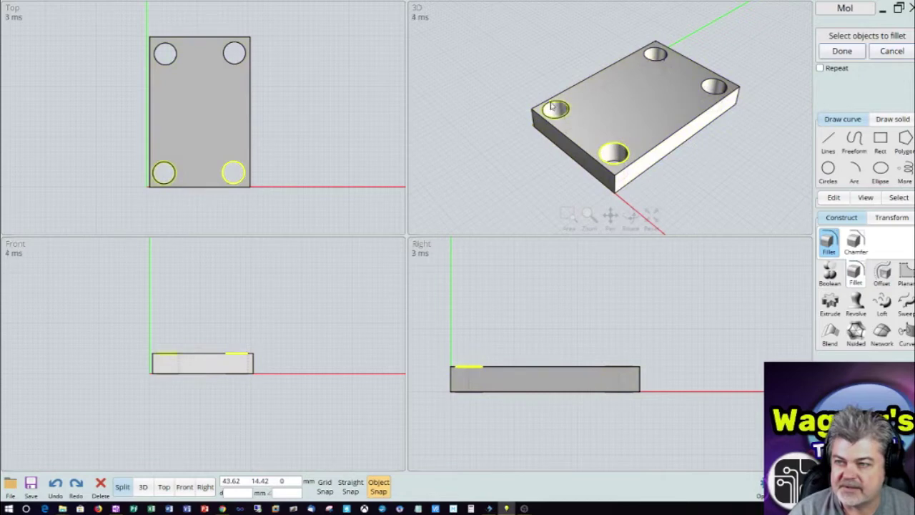
{"action": "left_click", "coordinate": [665, 54]}
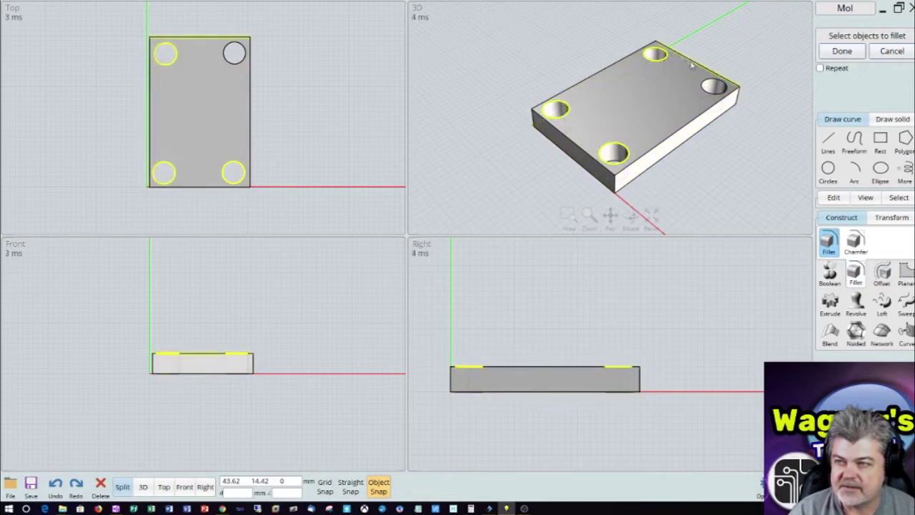
{"action": "left_click", "coordinate": [706, 85]}
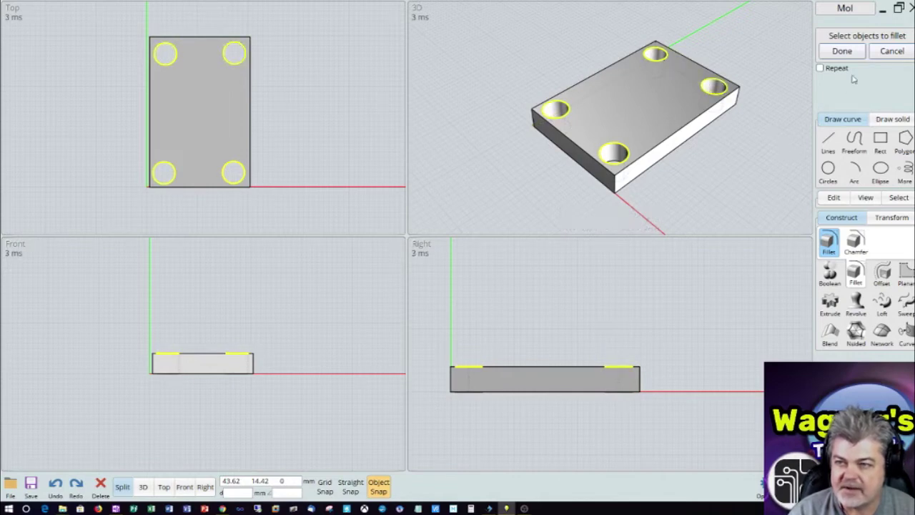
{"action": "left_click", "coordinate": [844, 54]}
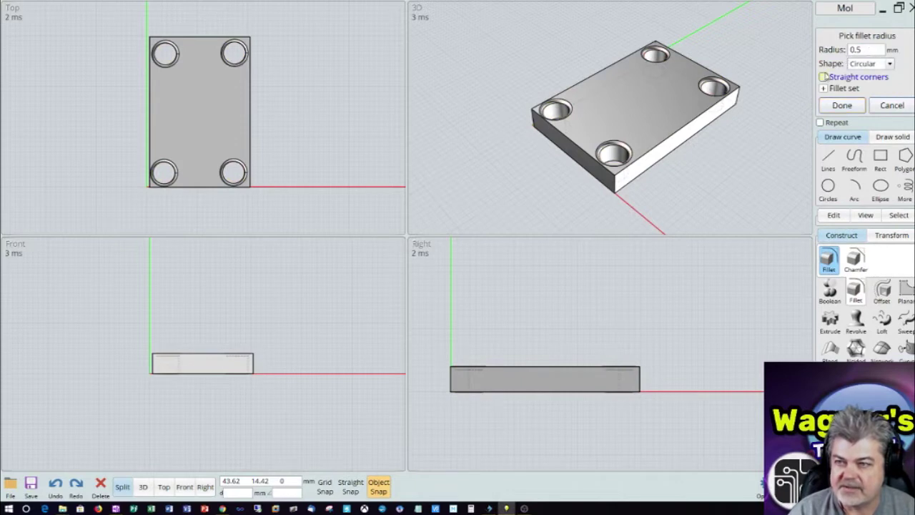
{"action": "left_click_drag", "start_coordinate": [871, 53], "coordinate": [847, 50]}
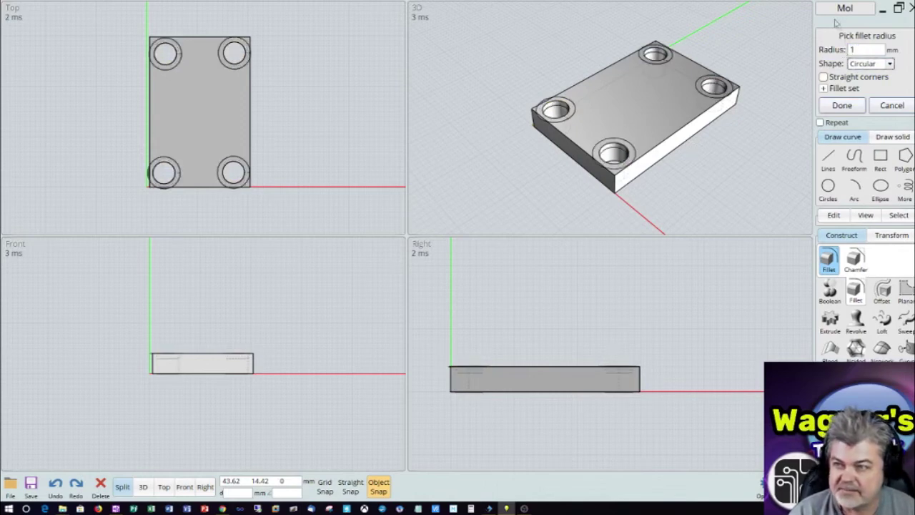
{"action": "left_click_drag", "start_coordinate": [867, 47], "coordinate": [837, 50]}
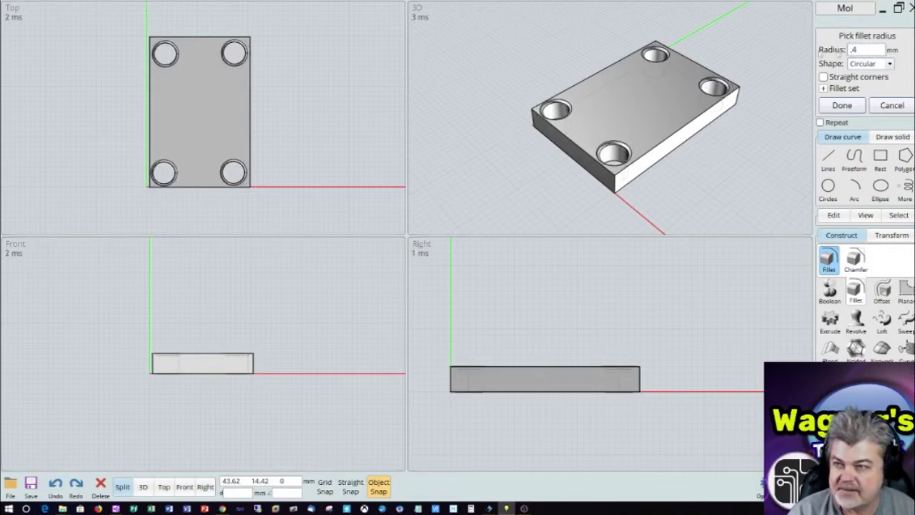
{"action": "left_click", "coordinate": [843, 106]}
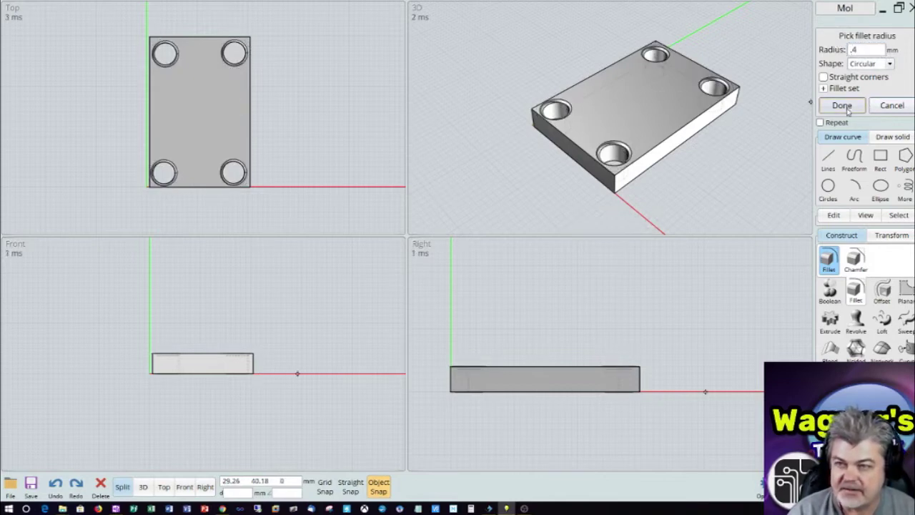
{"action": "scroll", "coordinate": [660, 154], "scroll_direction": "up", "scroll_amount": 1}
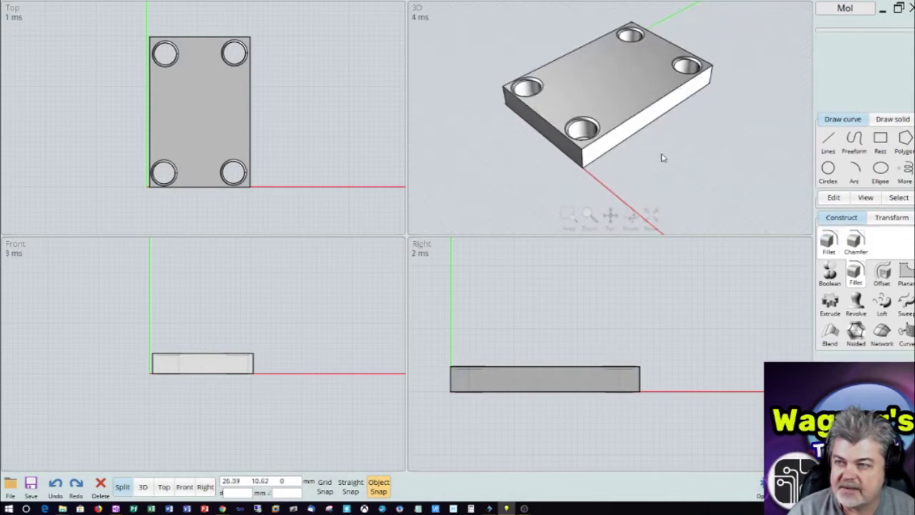
Step: Switch to a single full-size 3D view, view the plate from above, and select it
{"action": "scroll", "coordinate": [662, 158], "scroll_direction": "up", "scroll_amount": 2}
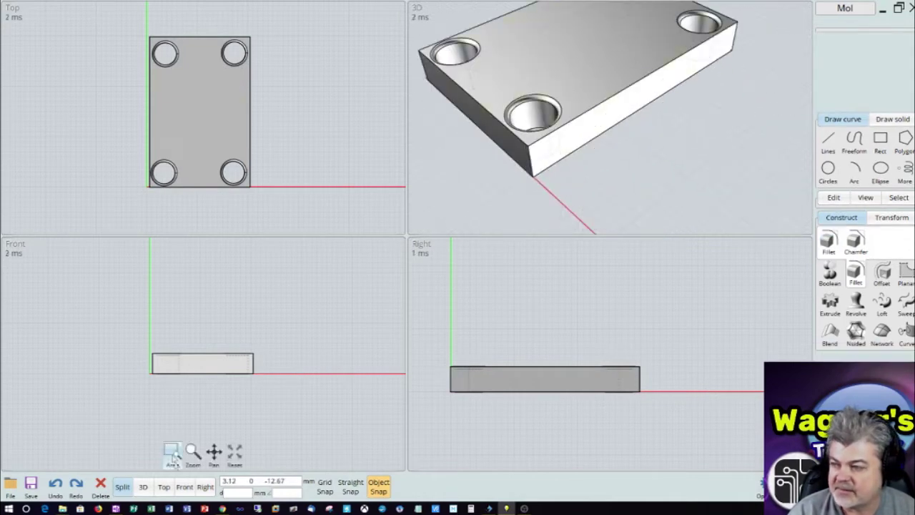
{"action": "left_click", "coordinate": [143, 487]}
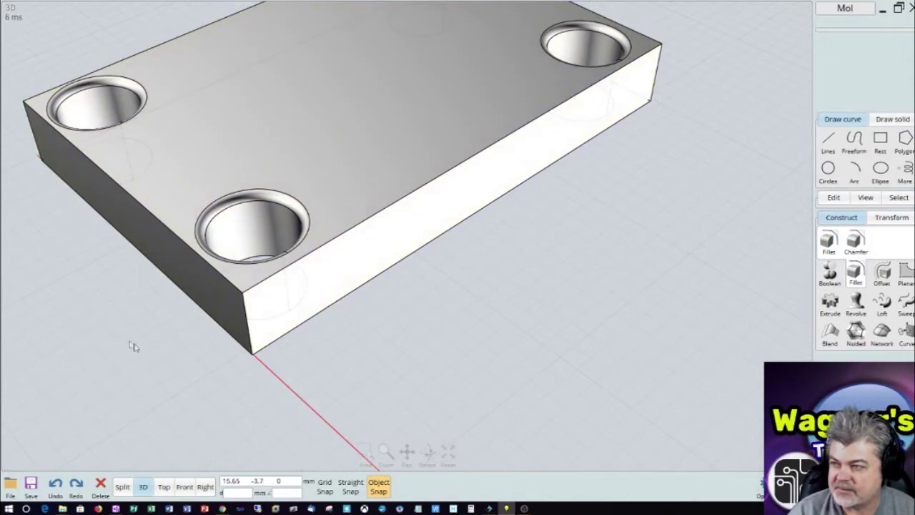
{"action": "right_click_drag", "start_coordinate": [133, 343], "coordinate": [554, 286]}
{"action": "scroll", "coordinate": [584, 393], "scroll_direction": "down", "scroll_amount": 6}
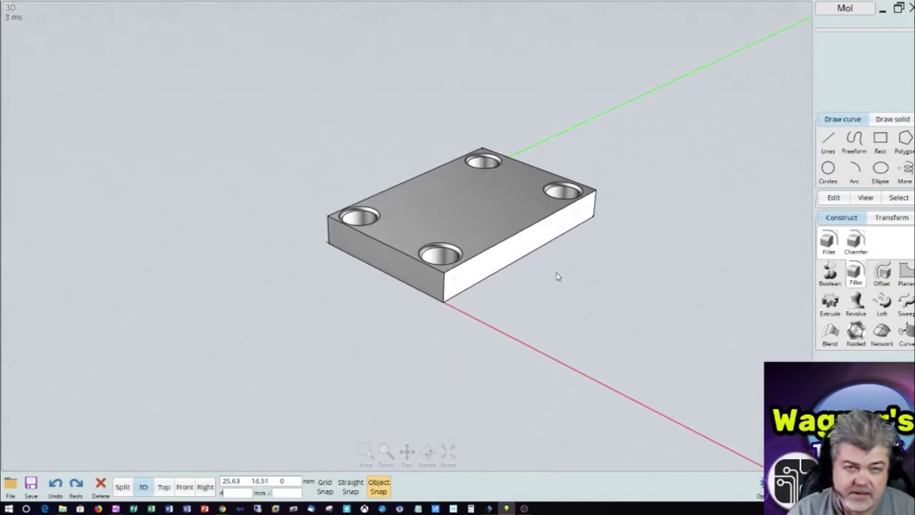
{"action": "left_click", "coordinate": [557, 228]}
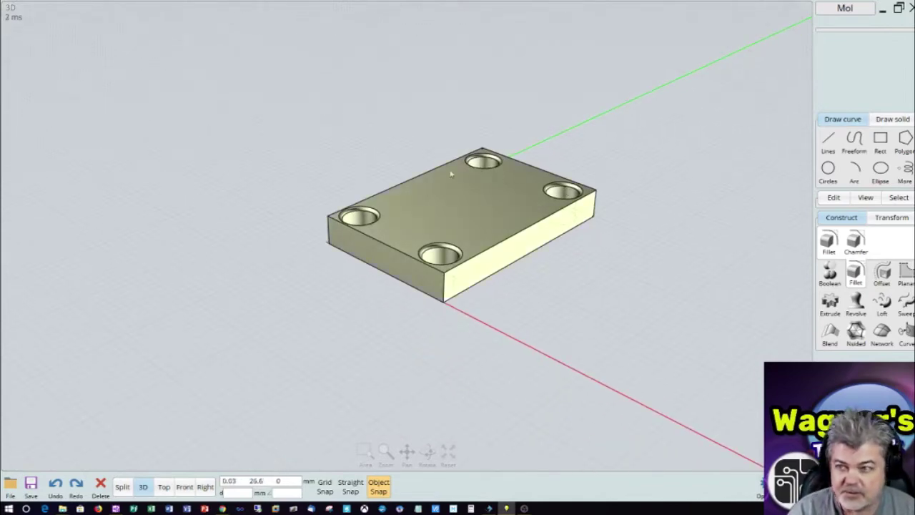
{"action": "left_click", "coordinate": [603, 196]}
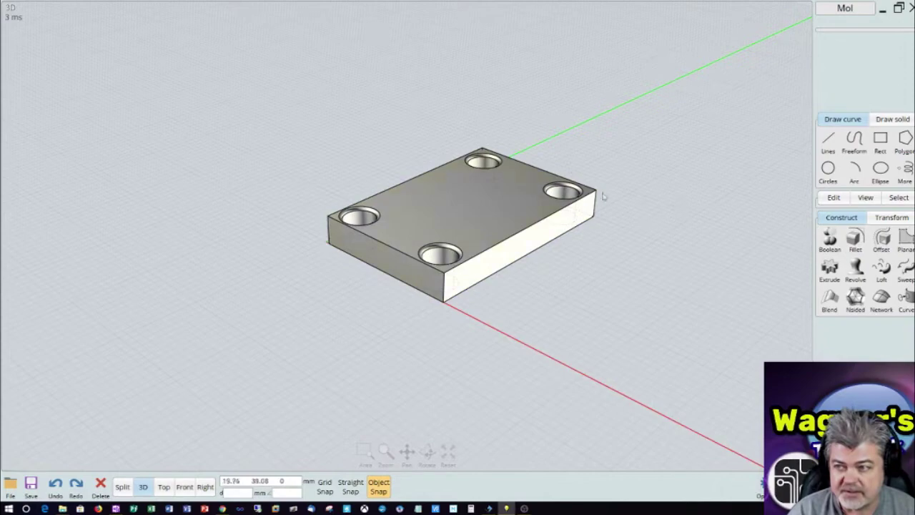
{"action": "left_click", "coordinate": [478, 205]}
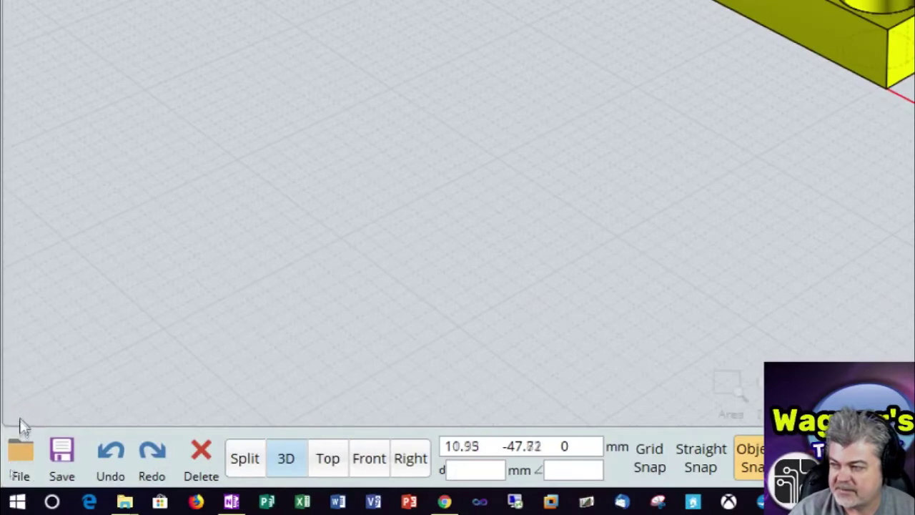
Step: Export the plate as testplate.stl into ArcadeRestrictor, accepting the meshing options
{"action": "left_click", "coordinate": [23, 425]}
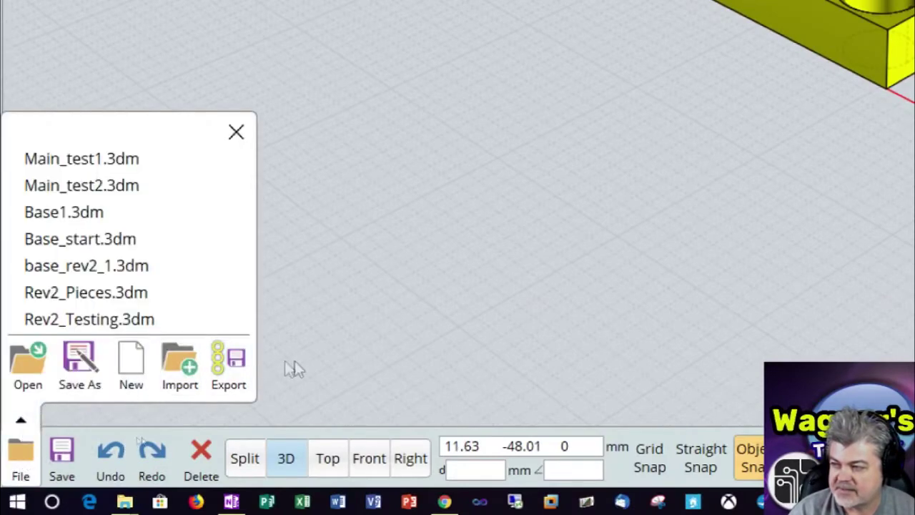
{"action": "left_click", "coordinate": [229, 366]}
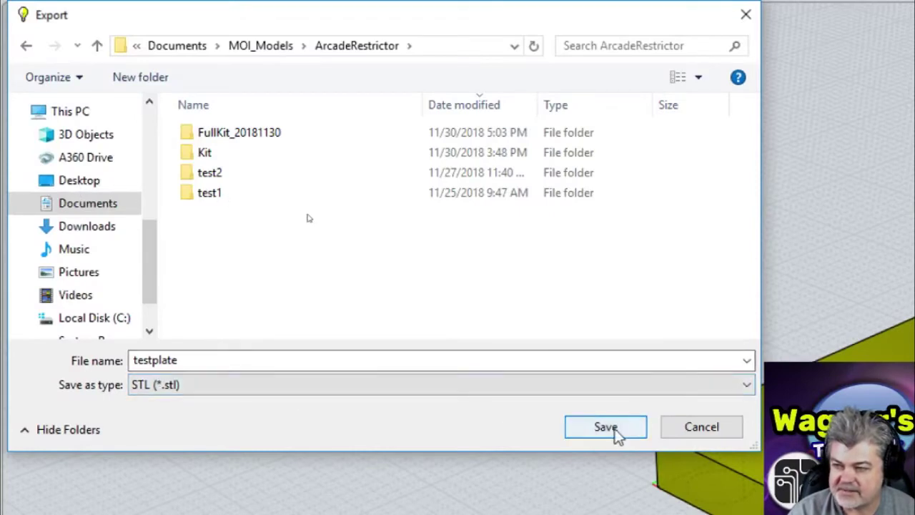
{"action": "left_click", "coordinate": [613, 430]}
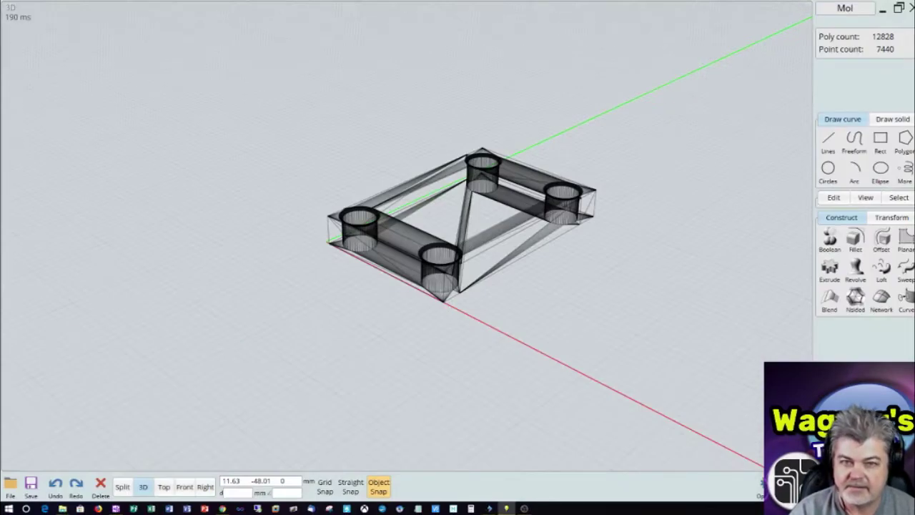
{"action": "left_click_drag", "start_coordinate": [857, 136], "coordinate": [219, 160]}
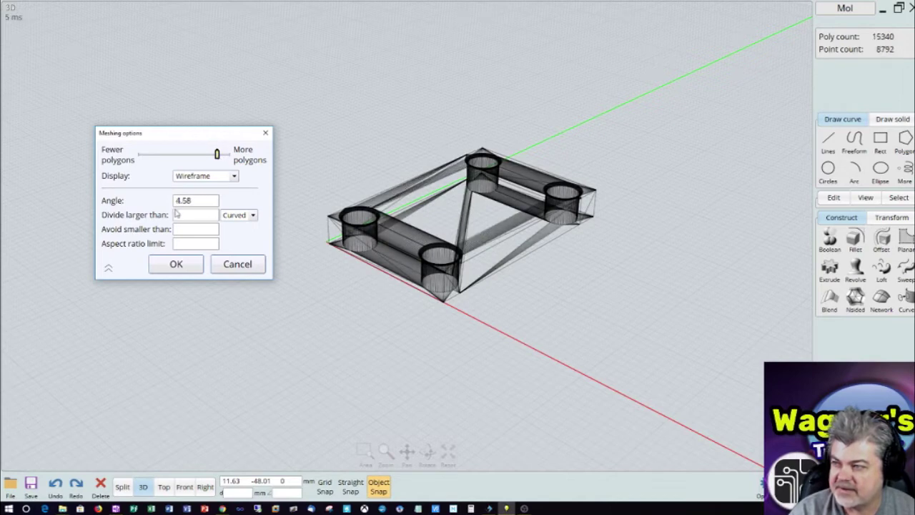
{"action": "left_click", "coordinate": [176, 265]}
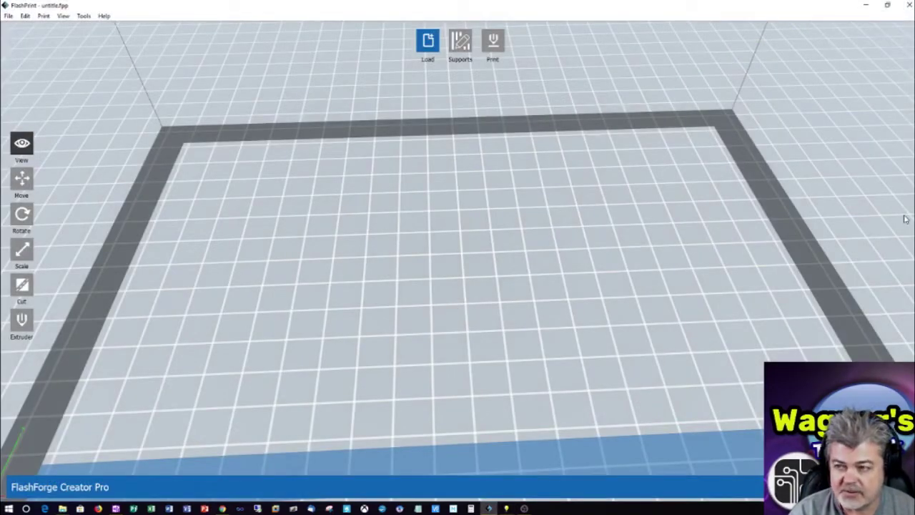
Step: Load testplate.stl from the ArcadeRestrictor folder onto the FlashPrint build plate
{"action": "left_click_drag", "start_coordinate": [416, 223], "coordinate": [402, 250]}
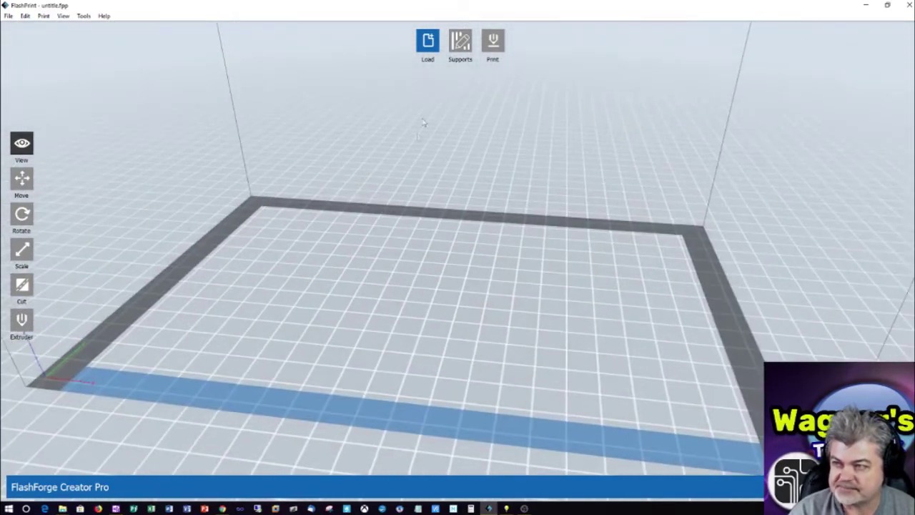
{"action": "left_click", "coordinate": [425, 54]}
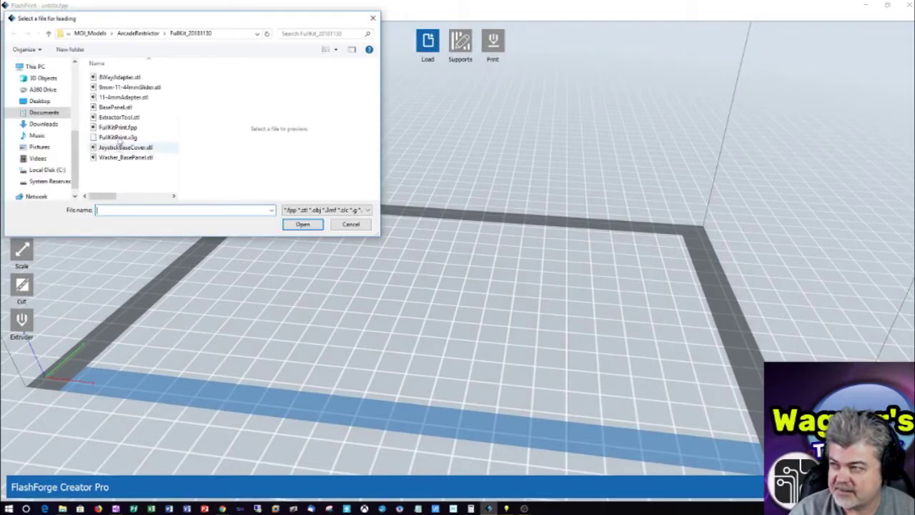
{"action": "left_click", "coordinate": [151, 34]}
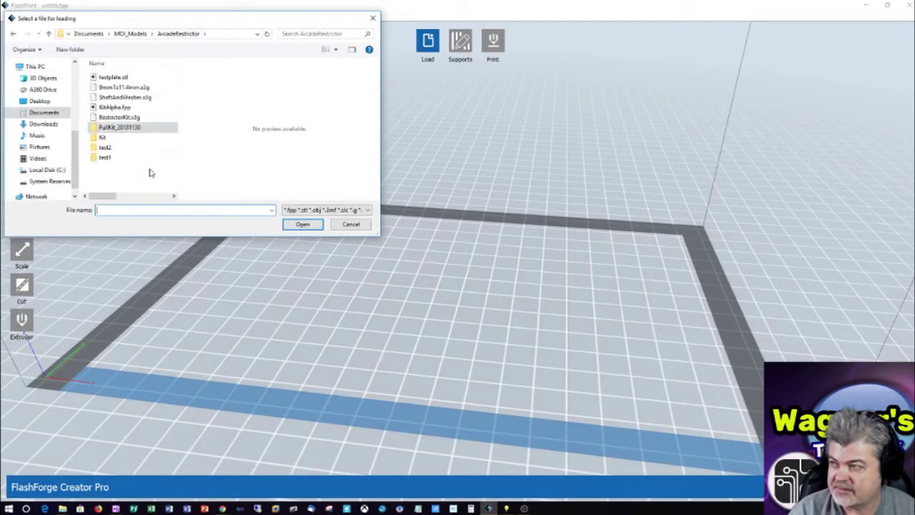
{"action": "left_click", "coordinate": [128, 77]}
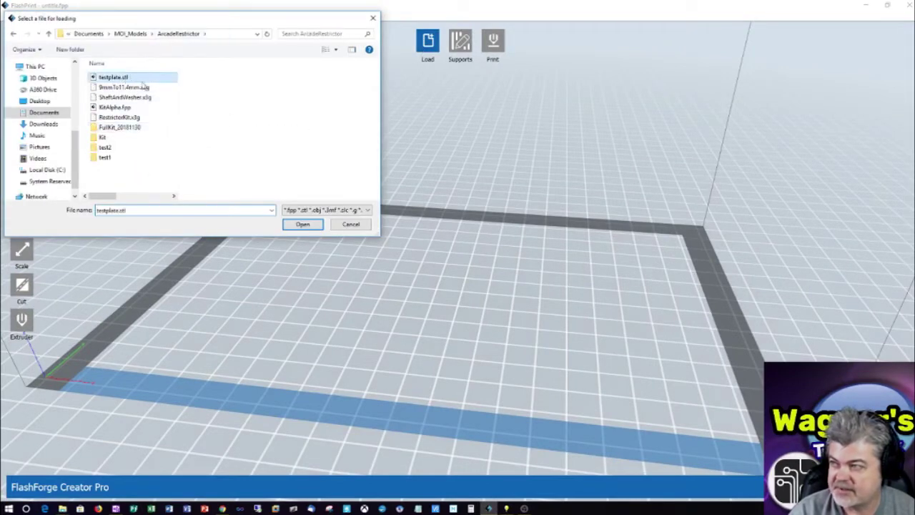
{"action": "left_click", "coordinate": [302, 224]}
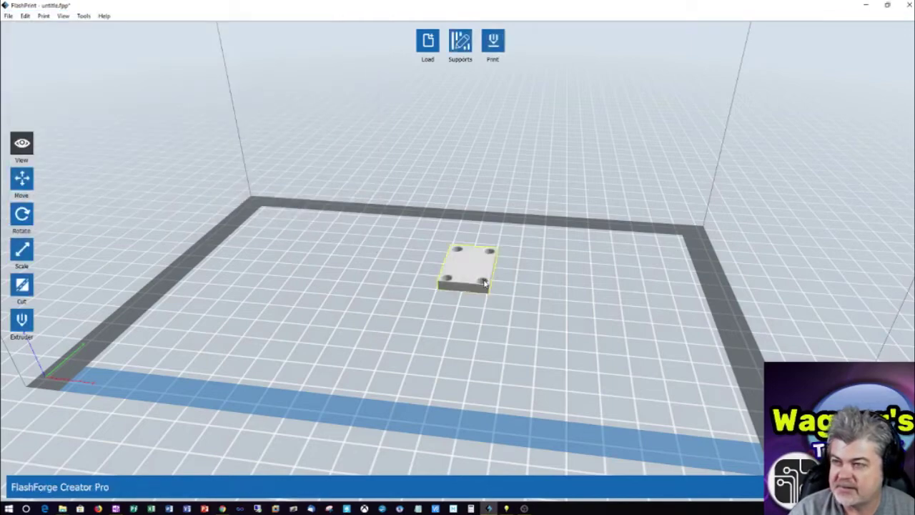
Step: Orbit and zoom around the loaded plate to inspect its corner holes from above and below
{"action": "scroll", "coordinate": [517, 290], "scroll_direction": "up", "scroll_amount": 3}
{"action": "left_click_drag", "start_coordinate": [523, 294], "coordinate": [481, 293]}
{"action": "scroll", "coordinate": [481, 293], "scroll_direction": "up", "scroll_amount": 4}
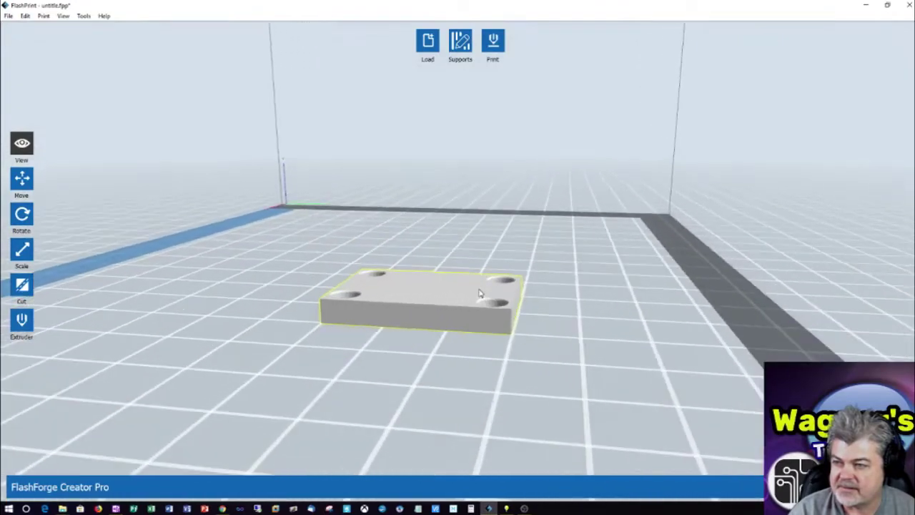
{"action": "left_click_drag", "start_coordinate": [419, 327], "coordinate": [432, 295]}
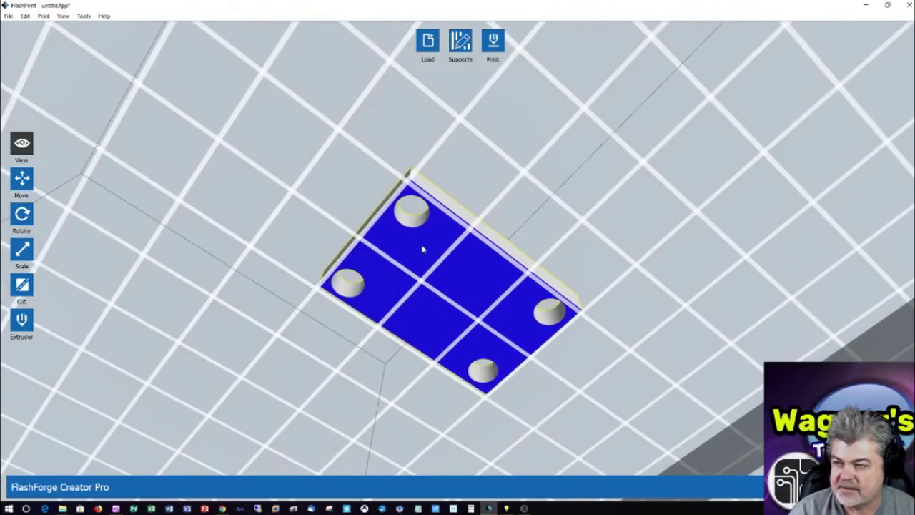
{"action": "left_click_drag", "start_coordinate": [423, 249], "coordinate": [438, 296]}
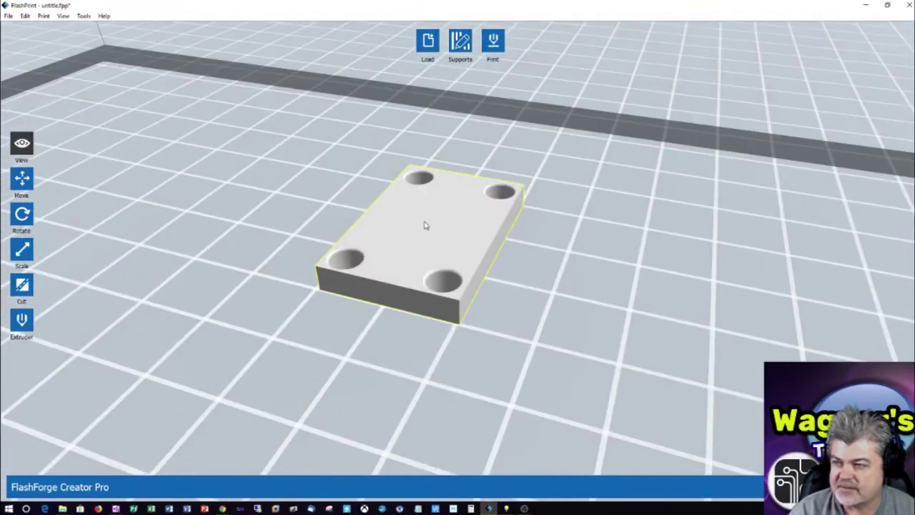
{"action": "left_click_drag", "start_coordinate": [425, 226], "coordinate": [568, 237]}
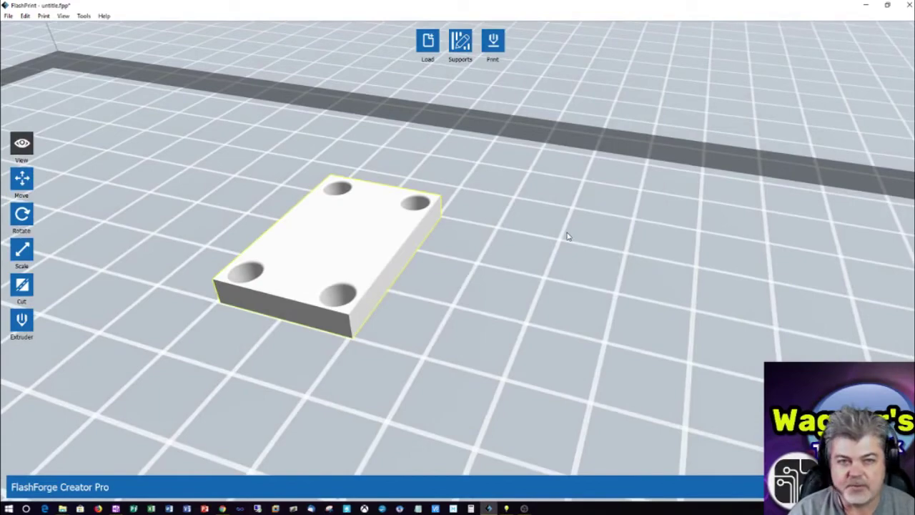